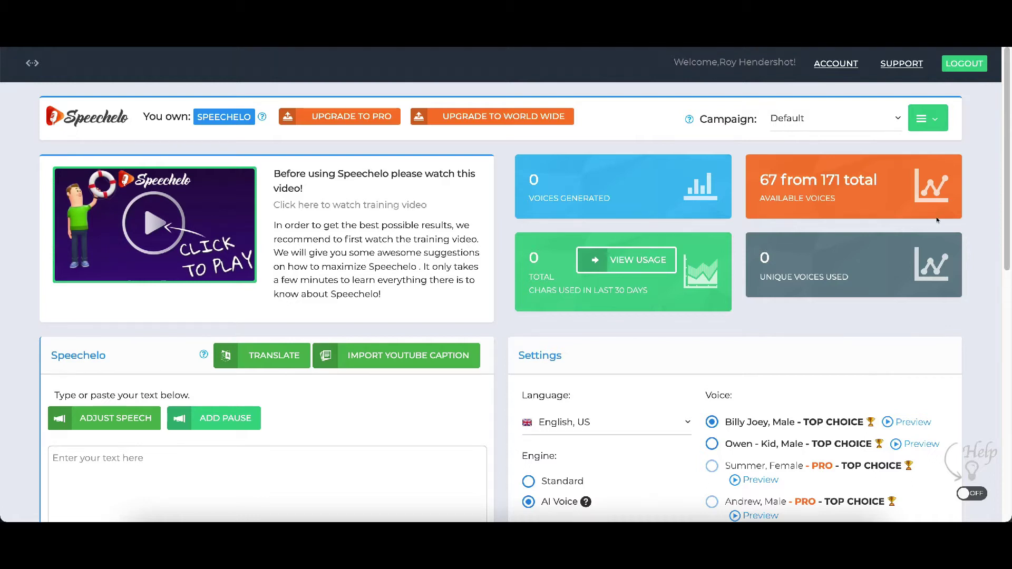
Dismiss the upgrade-to-PRO offer and the empty browser alert.
left_click(358, 122)
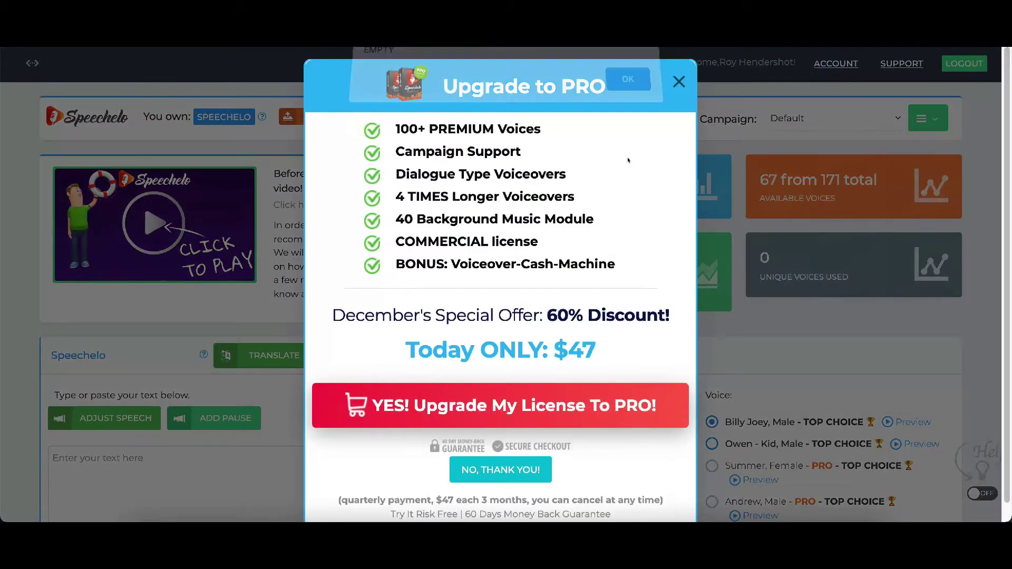
left_click(636, 83)
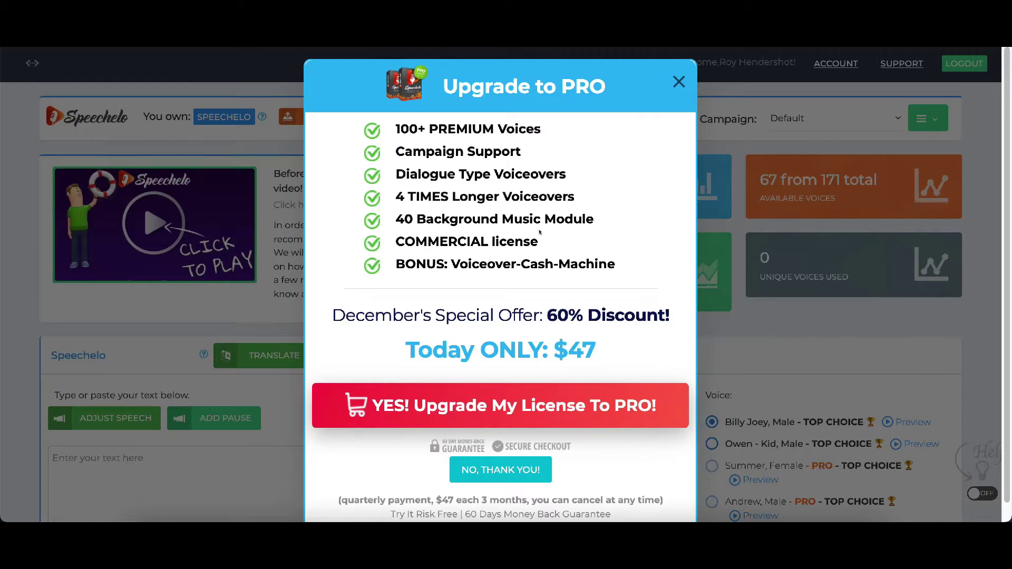
left_click(679, 81)
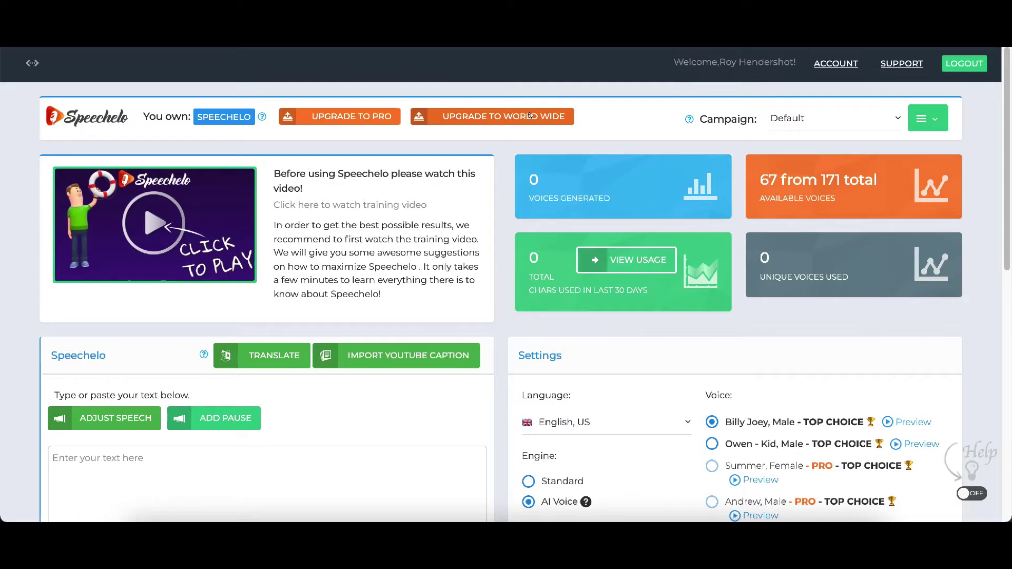
Check the language list and keep English, US as the voice language.
scroll(638, 198, "down", 1)
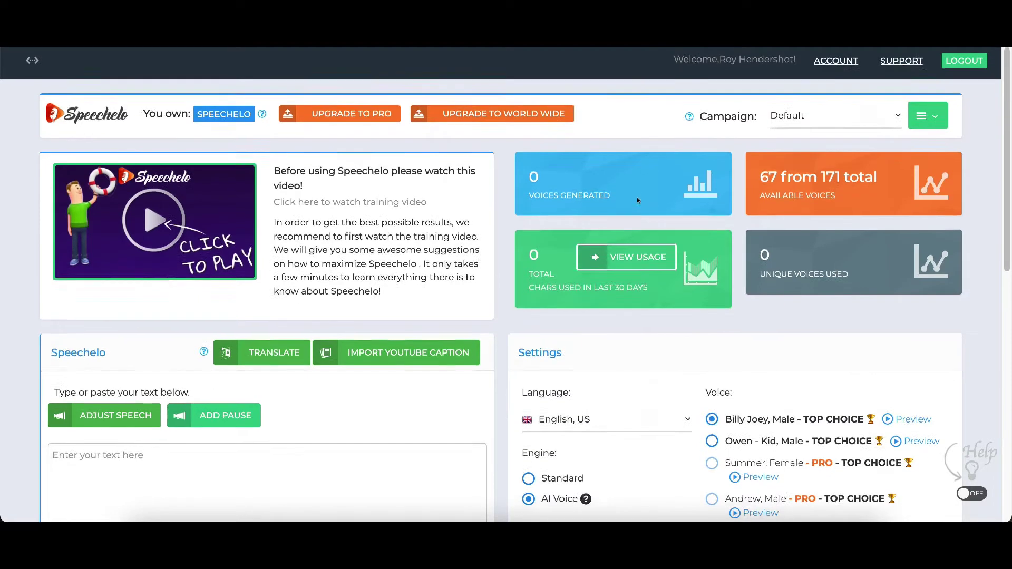
scroll(632, 203, "down", 4)
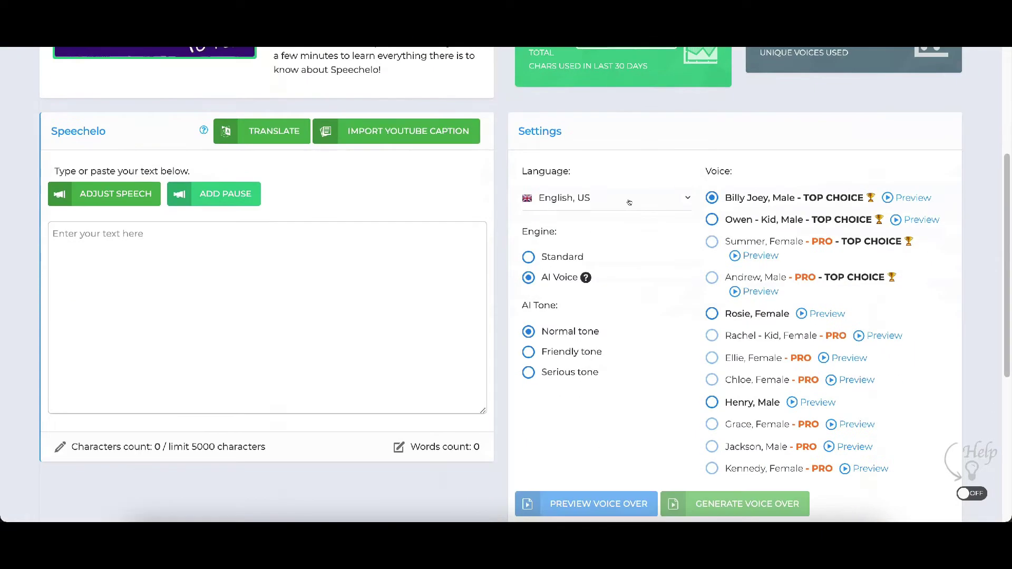
scroll(630, 203, "up", 5)
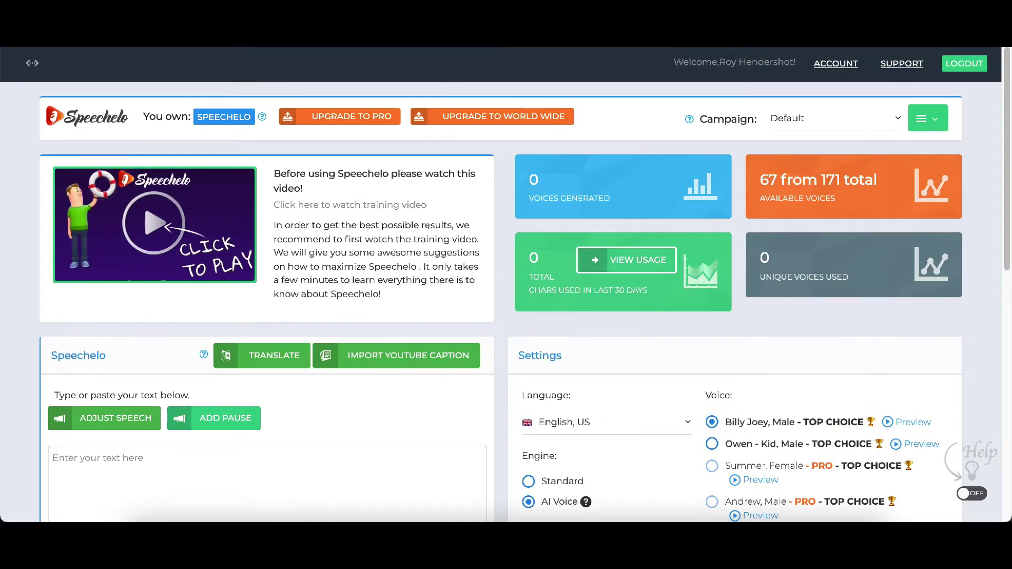
scroll(428, 225, "down", 4)
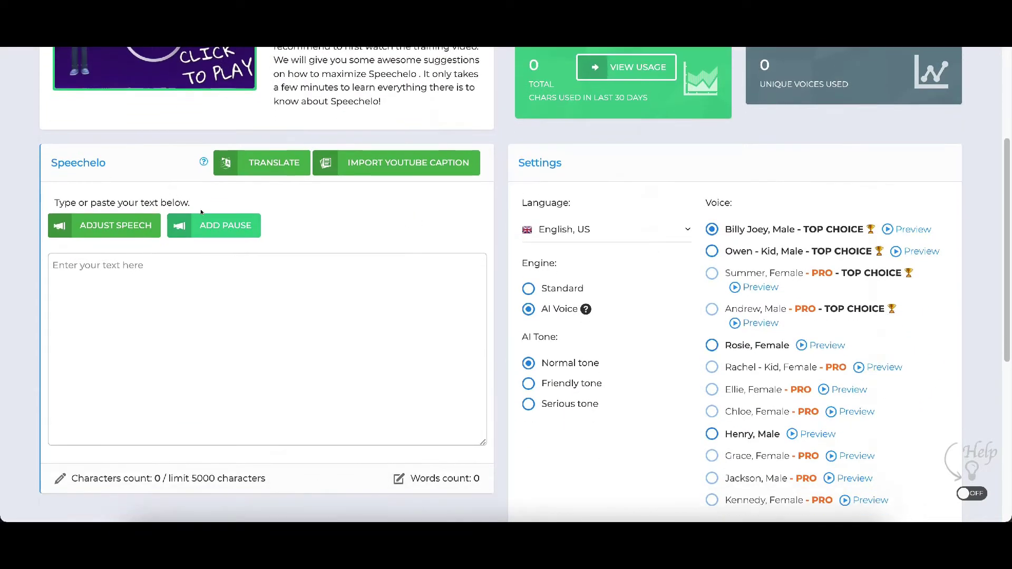
left_click(174, 277)
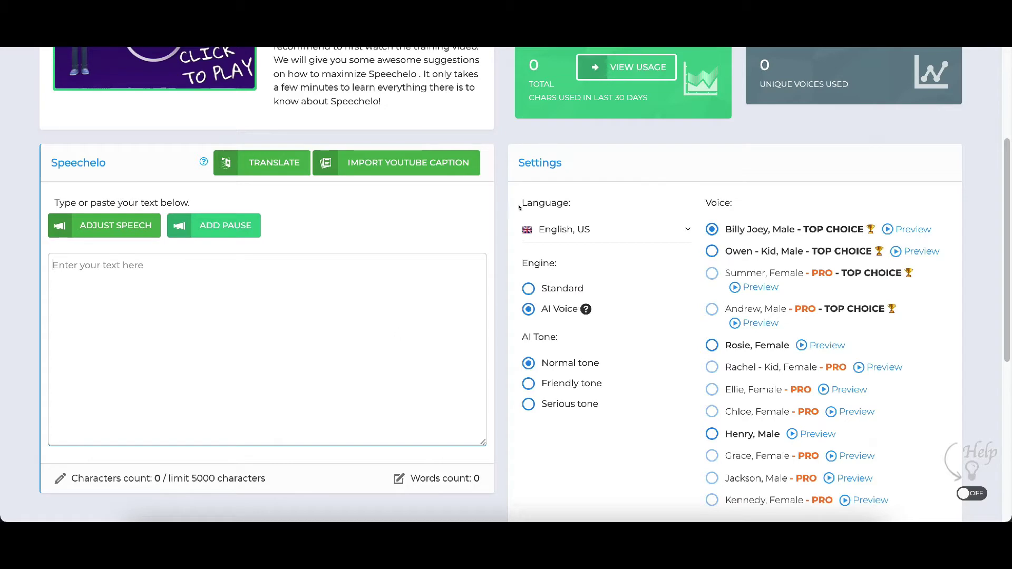
scroll(632, 295, "down", 2)
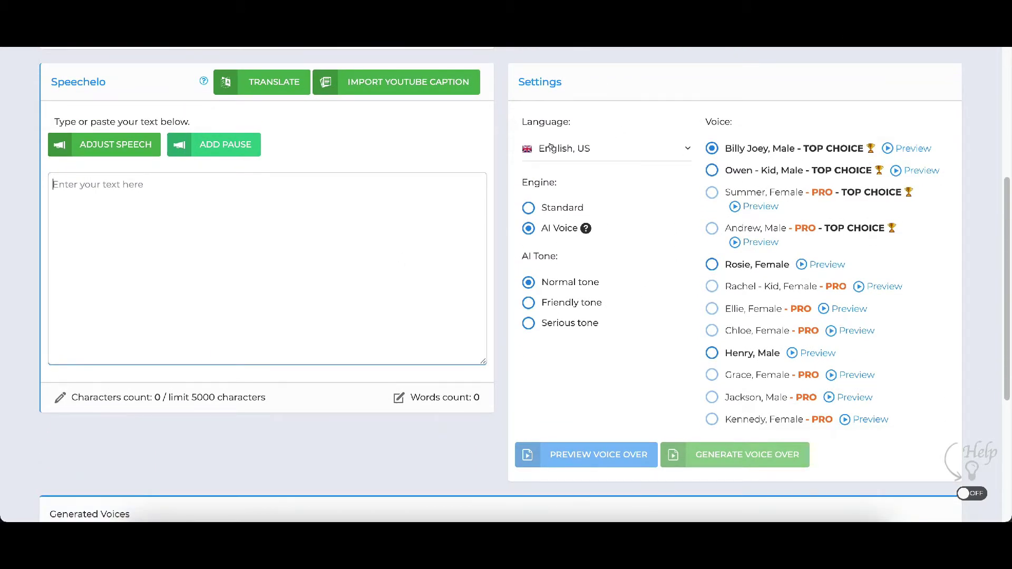
left_click(553, 147)
scroll(564, 206, "down", 6)
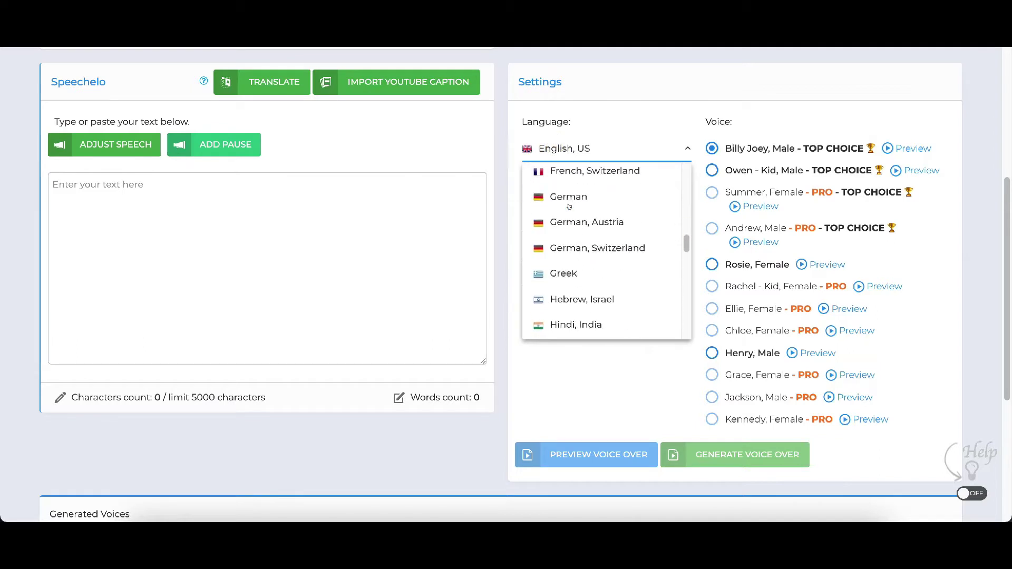
scroll(686, 262, "down", 10)
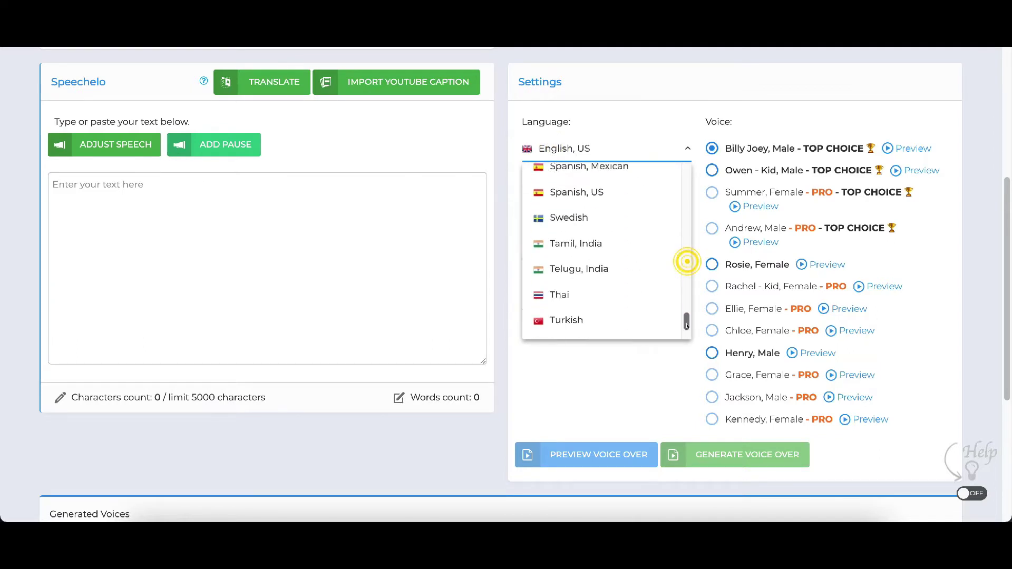
scroll(567, 193, "up", 20)
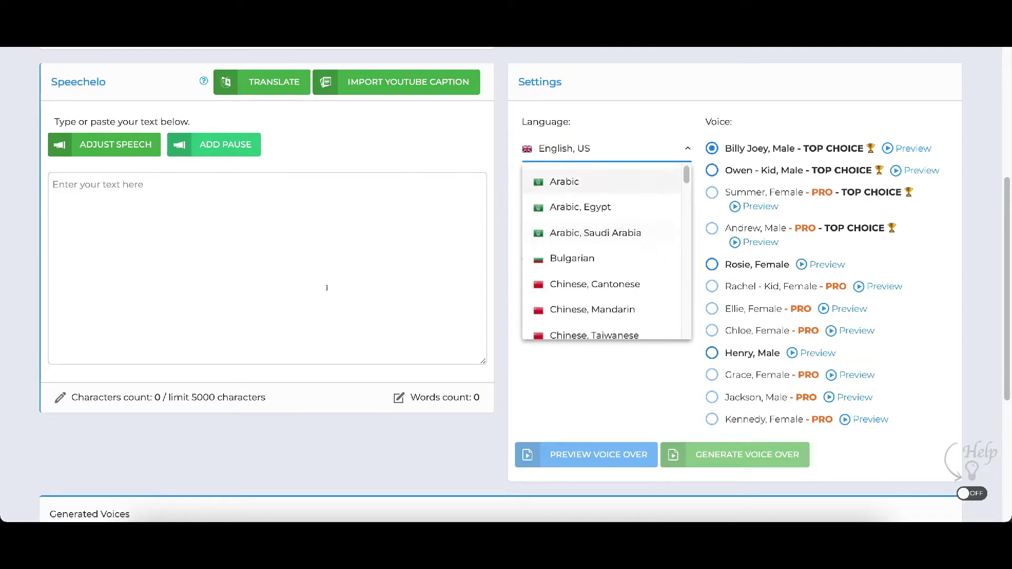
left_click(272, 246)
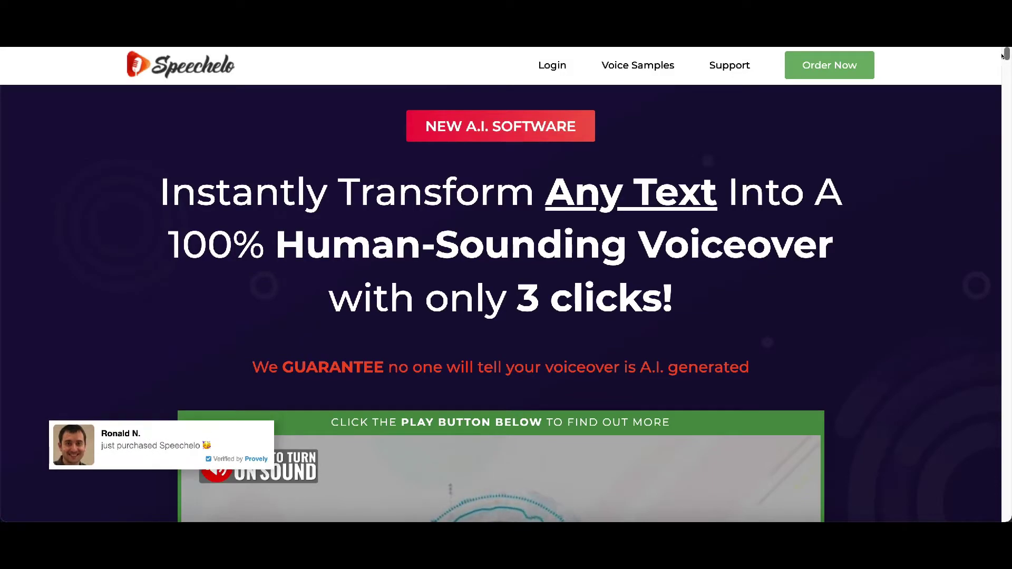
Play and pause the US English kid voice sample.
left_click_drag(1005, 54, 1008, 200)
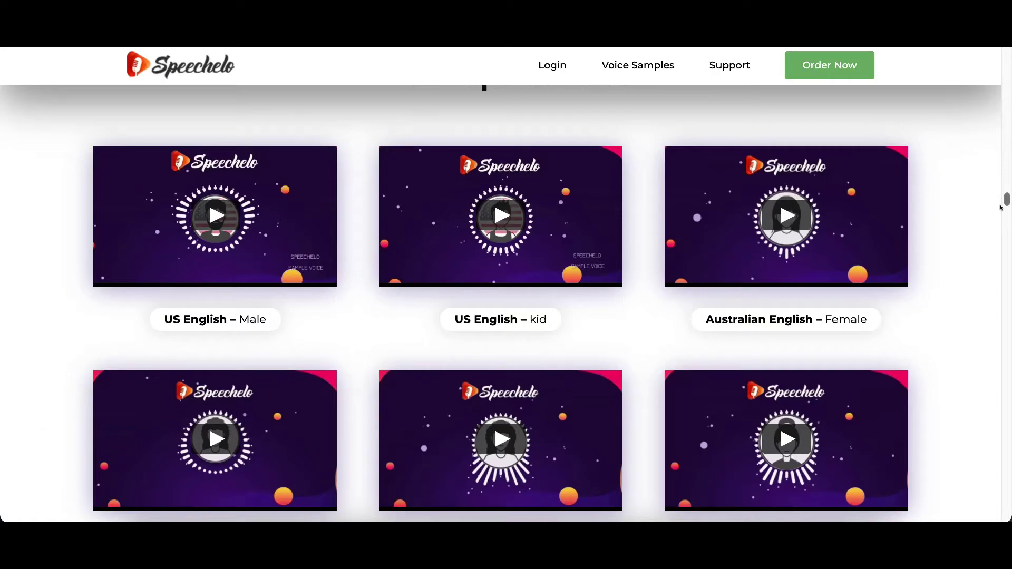
scroll(1003, 208, "down", 1)
mouse_move(1003, 208)
left_mouse_down()
mouse_move(1005, 234)
mouse_move(1004, 211)
left_mouse_up()
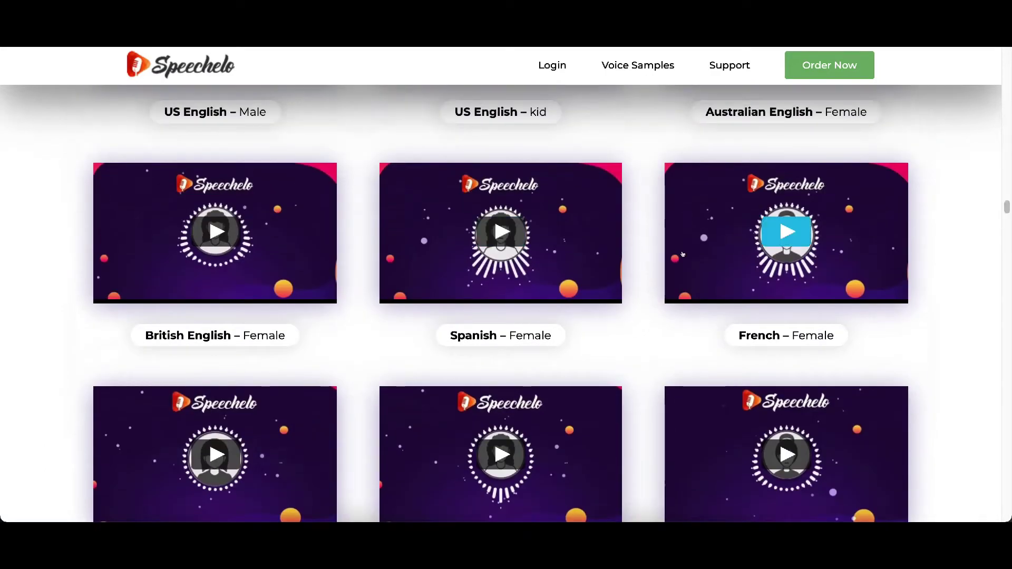
scroll(611, 282, "up", 3)
scroll(611, 283, "up", 2)
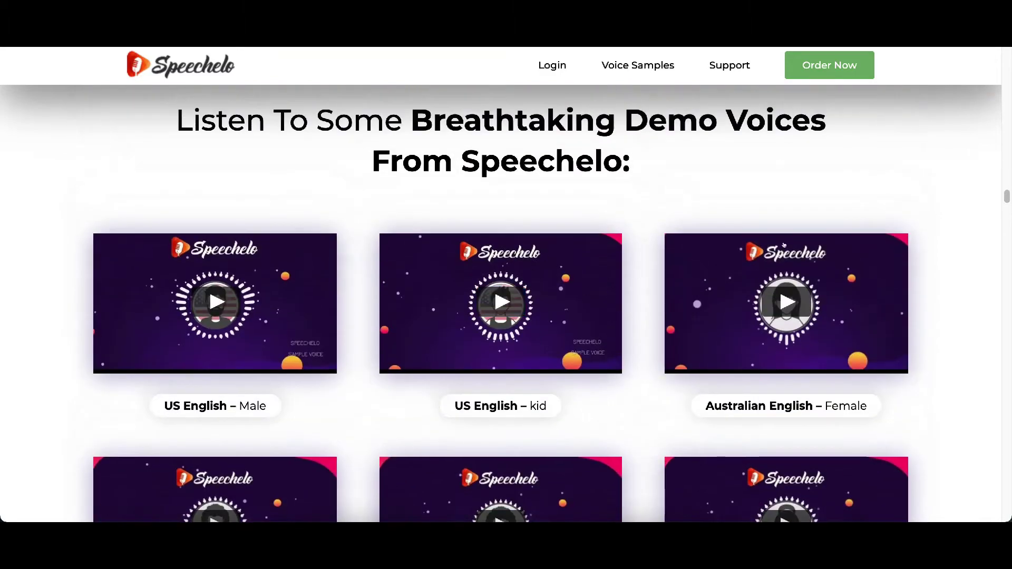
left_click(515, 302)
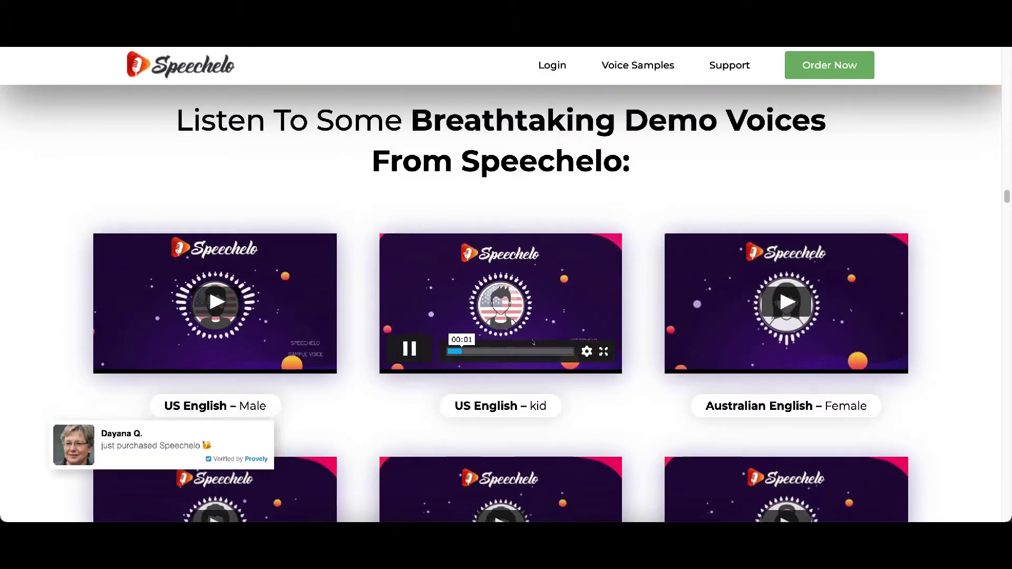
left_click(419, 355)
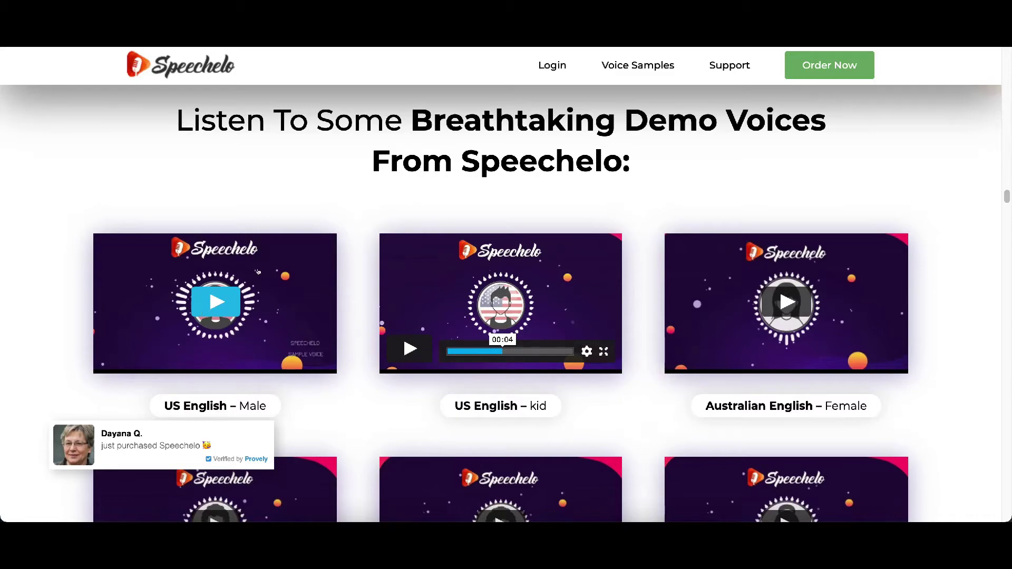
scroll(588, 348, "down", 2)
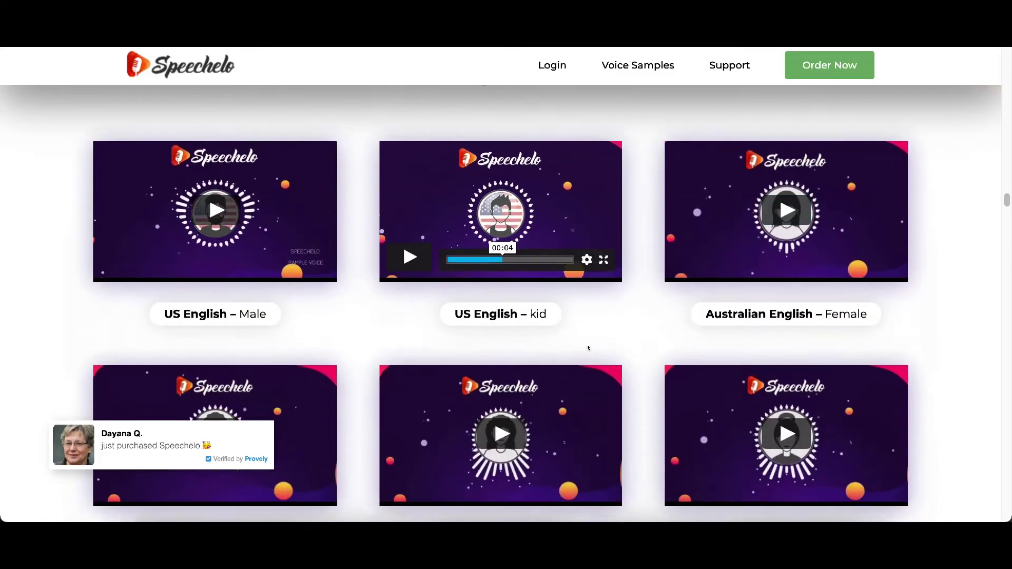
scroll(588, 348, "down", 12)
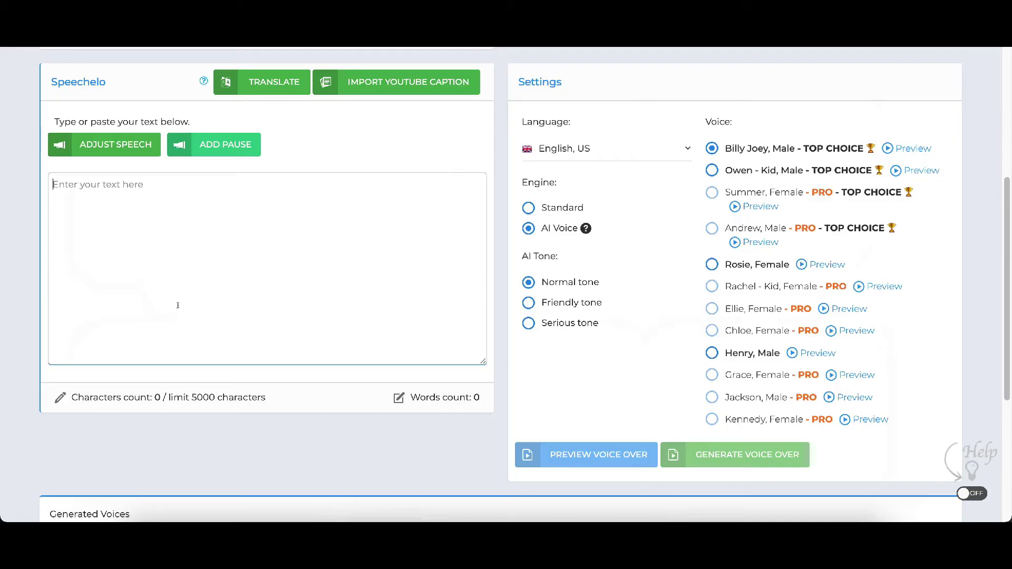
Paste the copied story into the empty text box and enlarge the box.
right_click(150, 192)
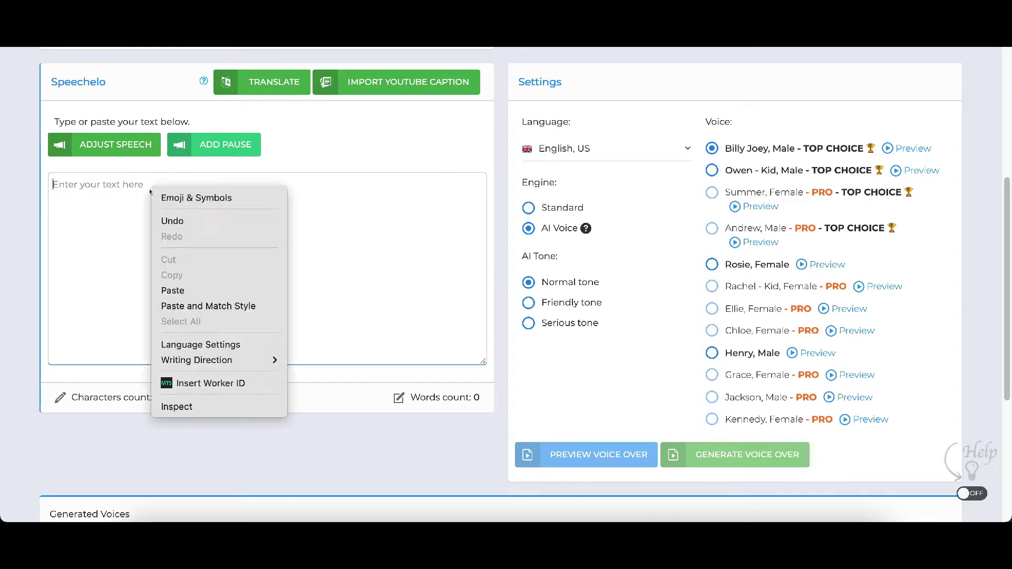
left_click(192, 290)
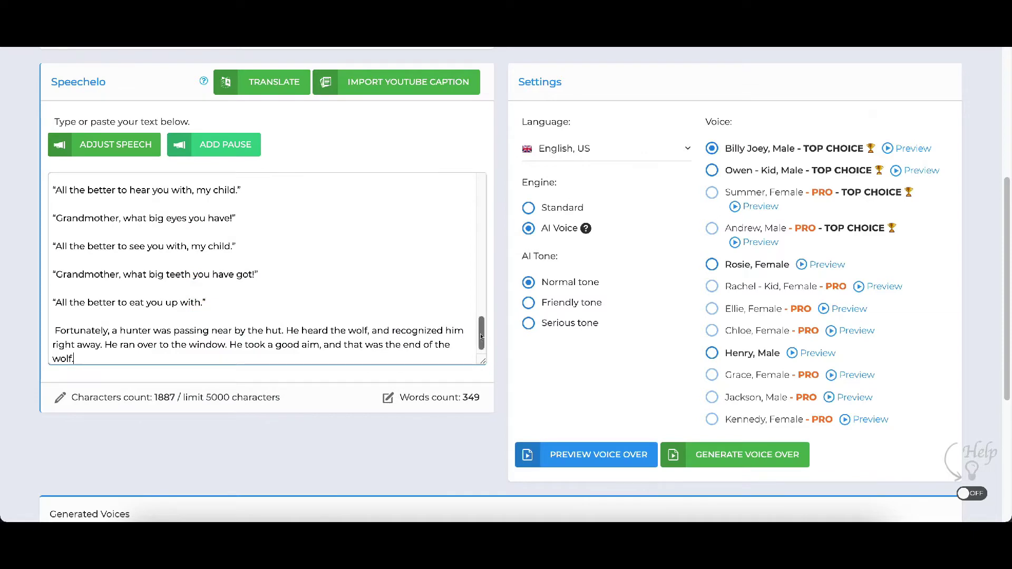
left_click_drag(481, 333, 481, 190)
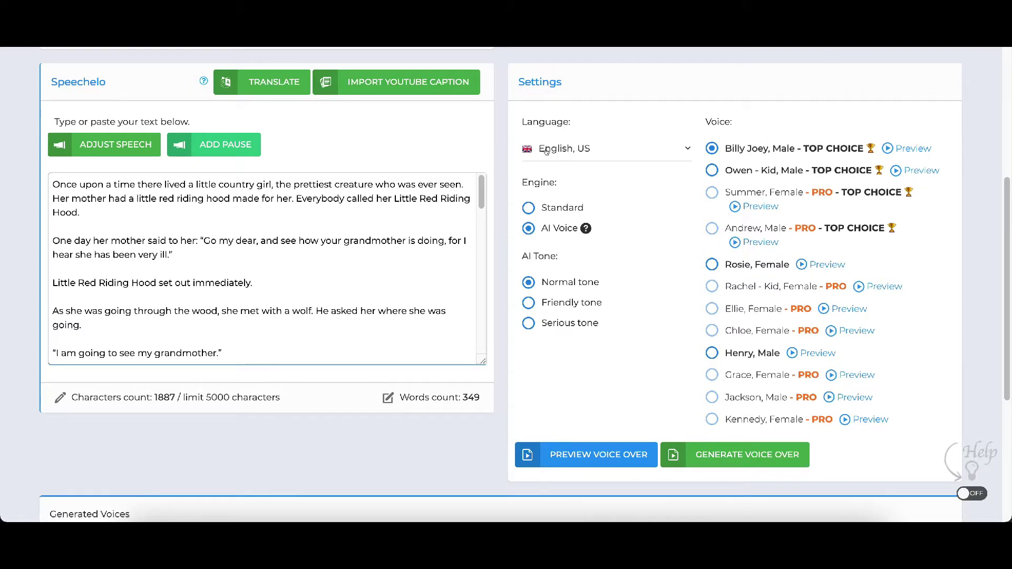
Try the Standard engine, switch back to AI Voice, and listen to a short sample.
left_click(553, 208)
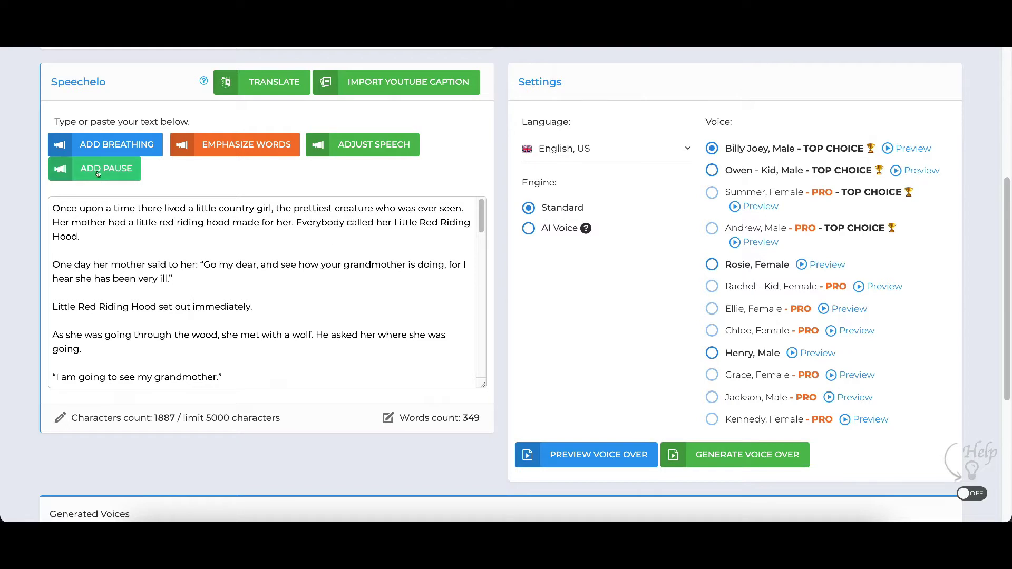
left_click(548, 230)
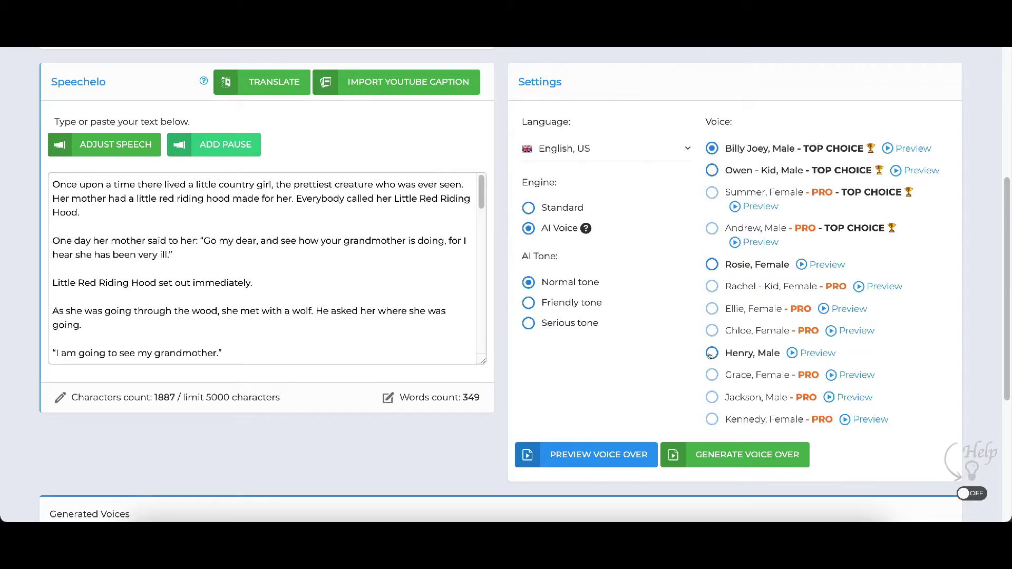
scroll(591, 323, "down", 1)
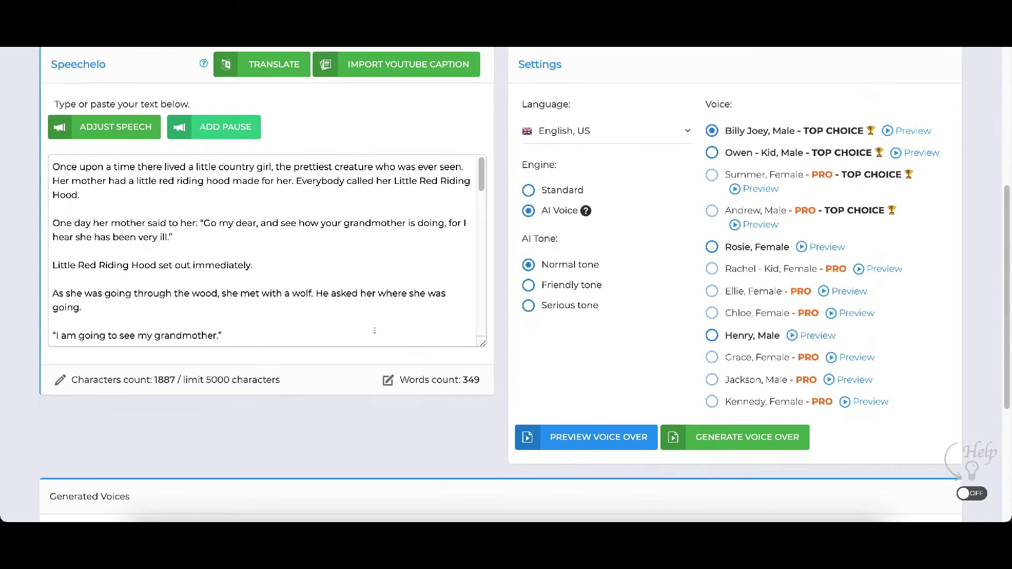
left_click(573, 437)
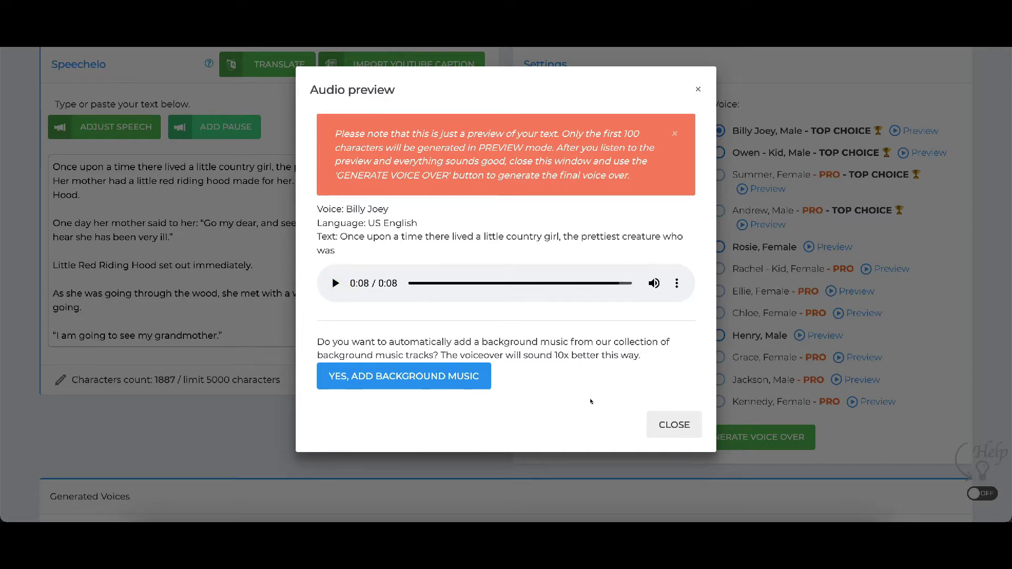
left_click(662, 424)
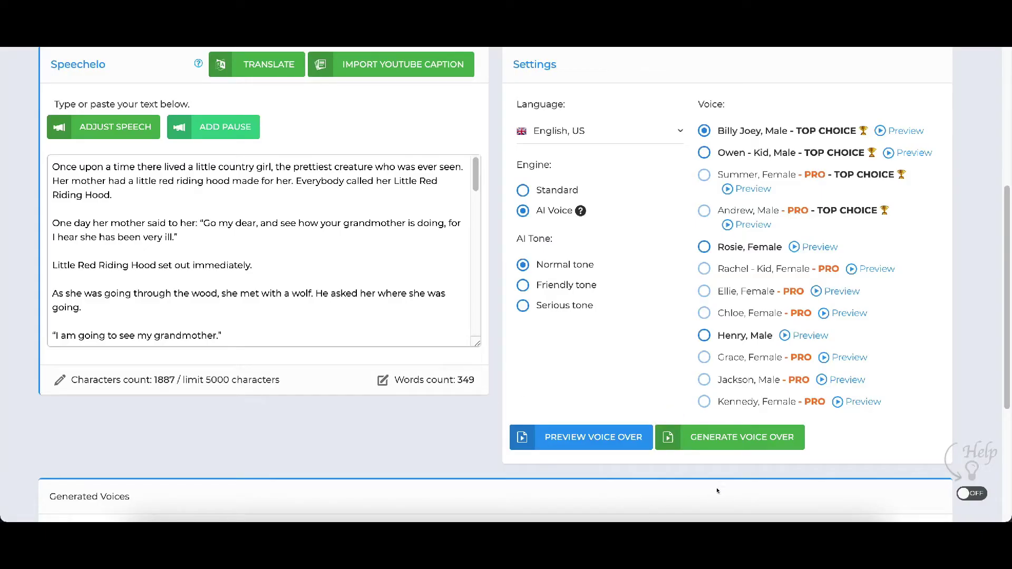
Generate the full Billy Joey voice over, skip the split-text suggestion, and view Generated Voices.
left_click(719, 437)
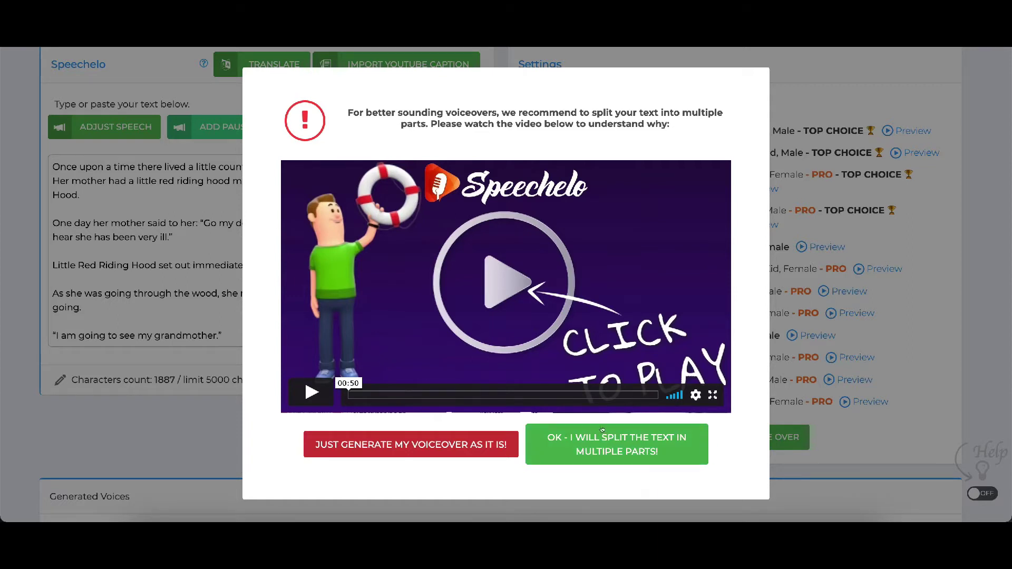
left_click(596, 452)
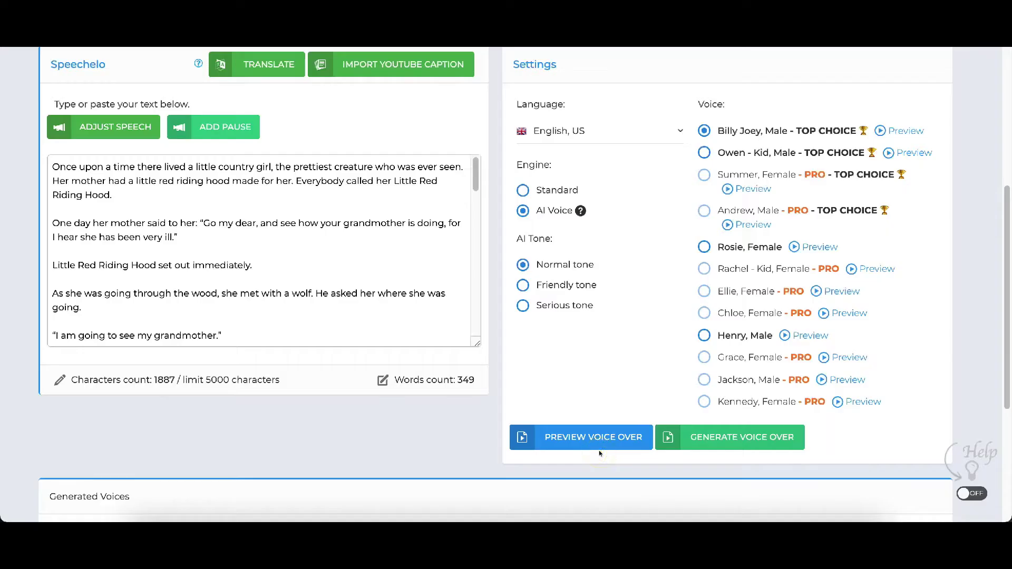
left_click(717, 438)
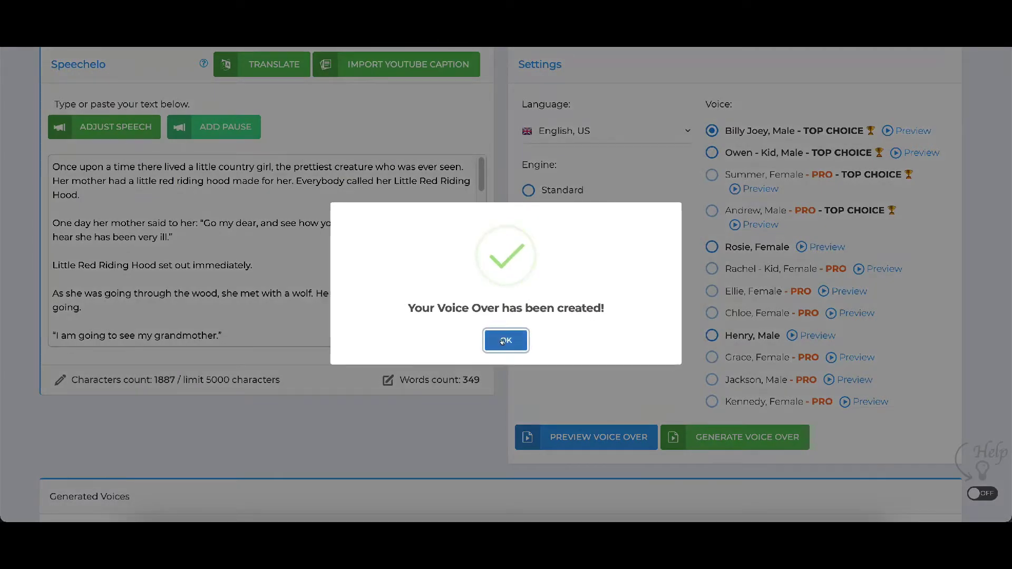
left_click(504, 341)
scroll(569, 274, "down", 3)
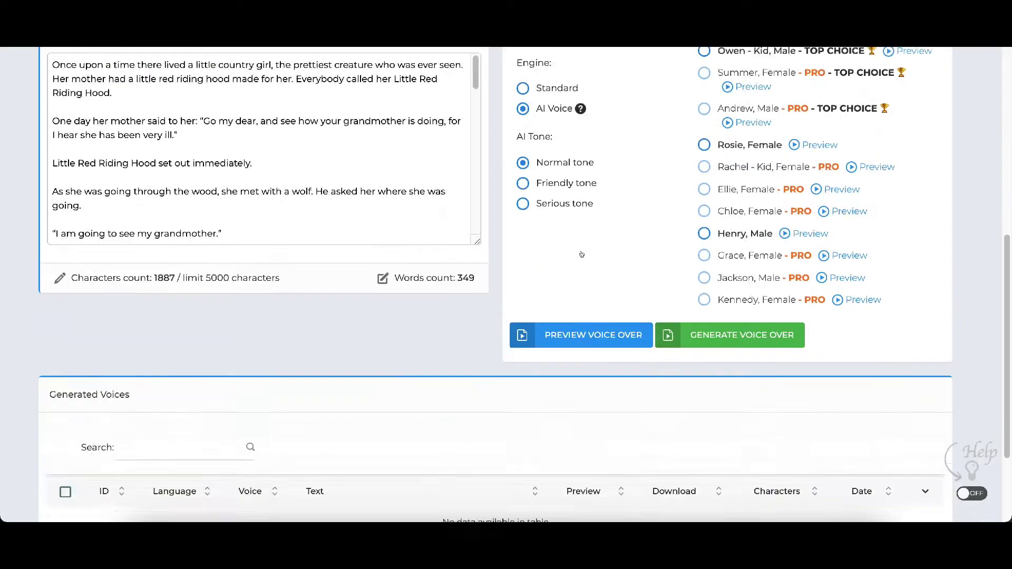
scroll(541, 285, "down", 1)
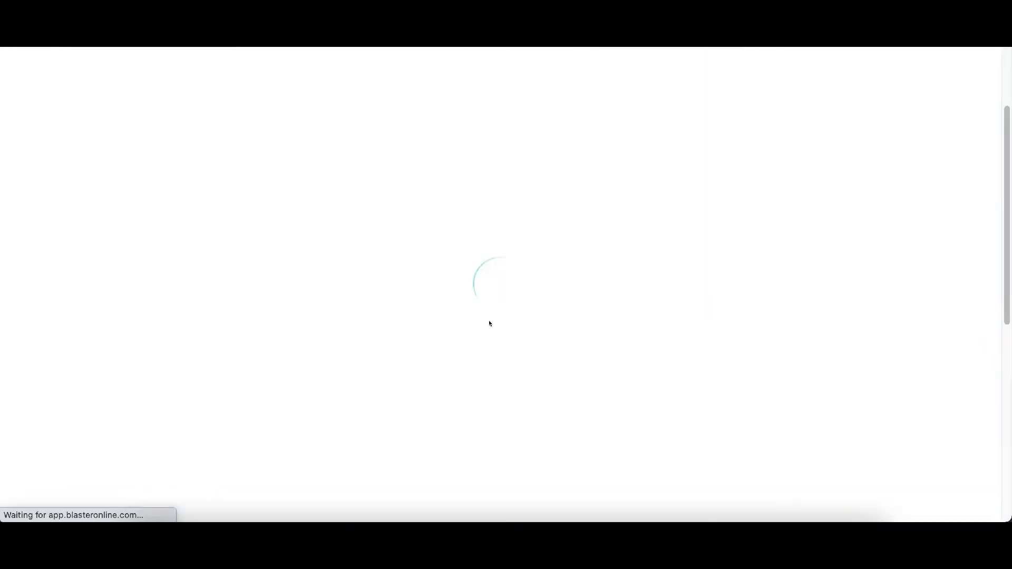
scroll(461, 333, "down", 9)
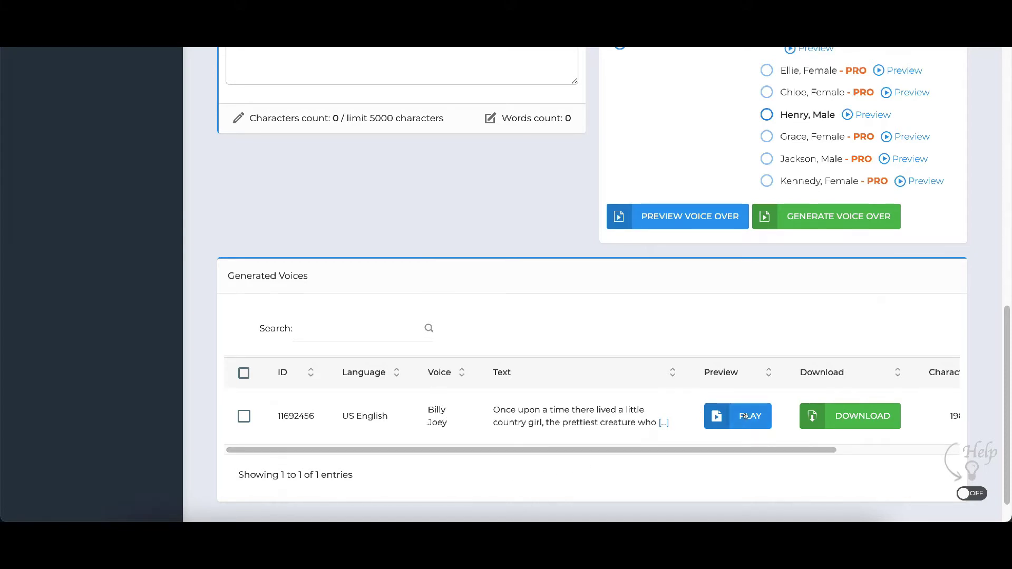
scroll(512, 380, "up", 2)
Paste the Little Red Riding Hood story back with Ctrl+V and make the text box taller.
scroll(512, 380, "up", 3)
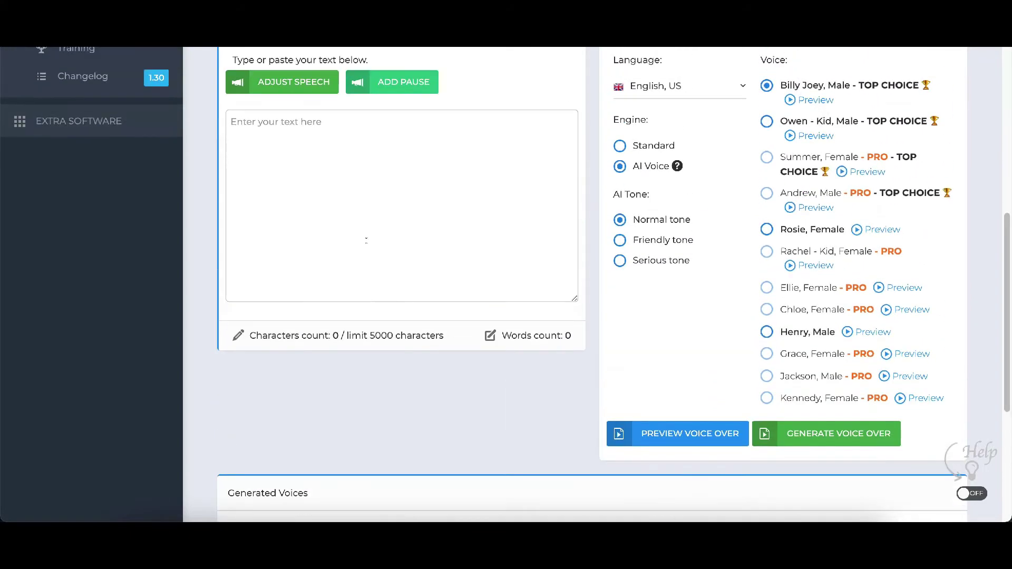
left_click(365, 241)
key("ctrl+v")
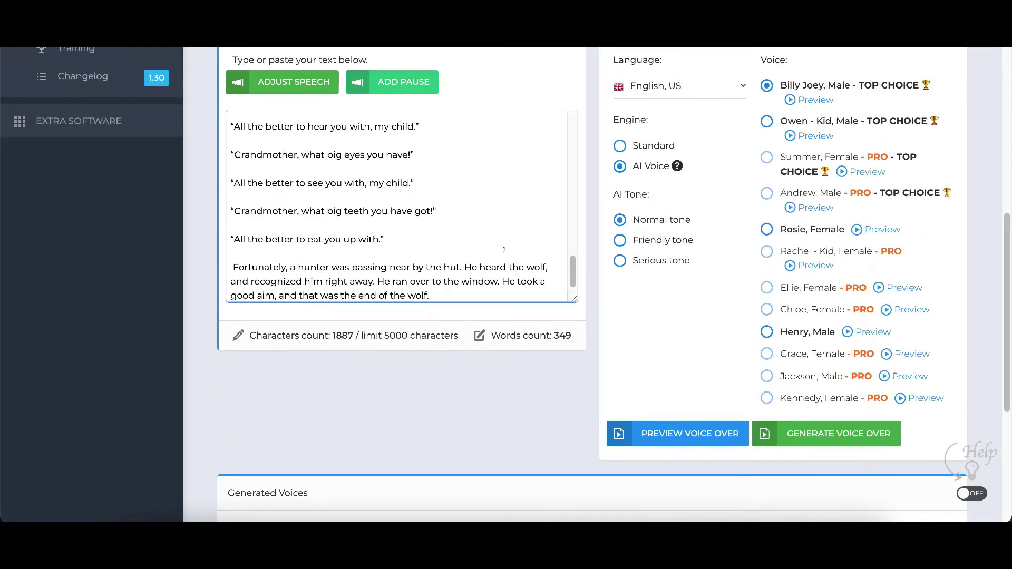
scroll(570, 266, "up", 10)
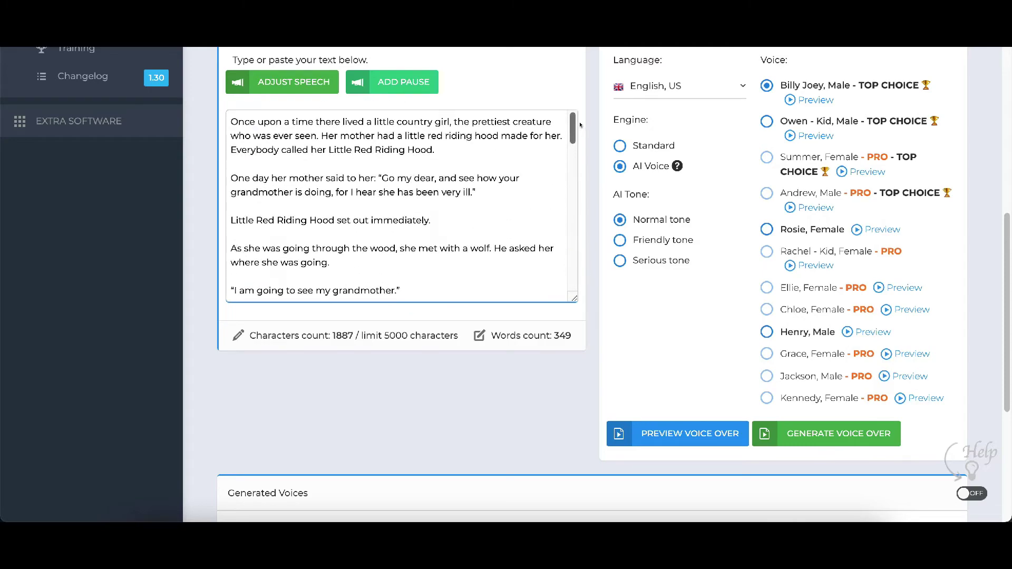
left_click_drag(571, 296, 572, 519)
Play the 2:12 Billy Joey voice over, then close the audio preview.
scroll(415, 354, "up", 4)
scroll(415, 354, "up", 3)
scroll(613, 332, "down", 7)
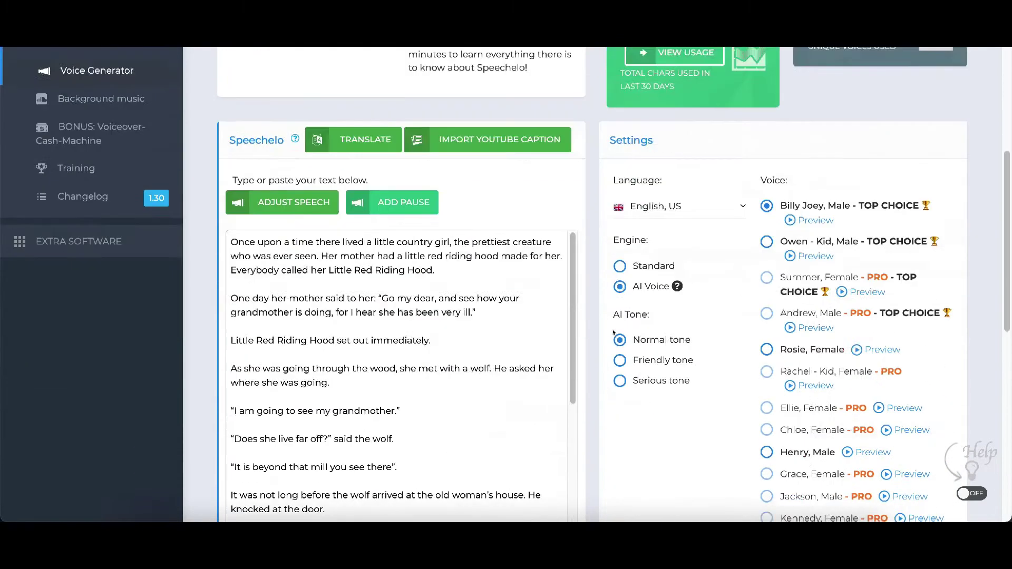
scroll(613, 332, "up", 4)
scroll(664, 360, "down", 11)
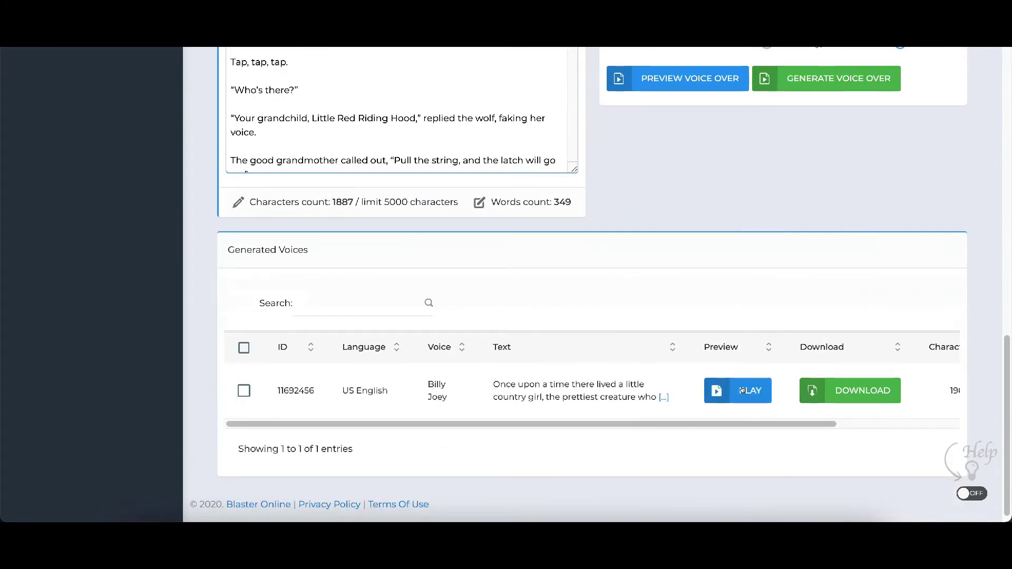
left_click(742, 391)
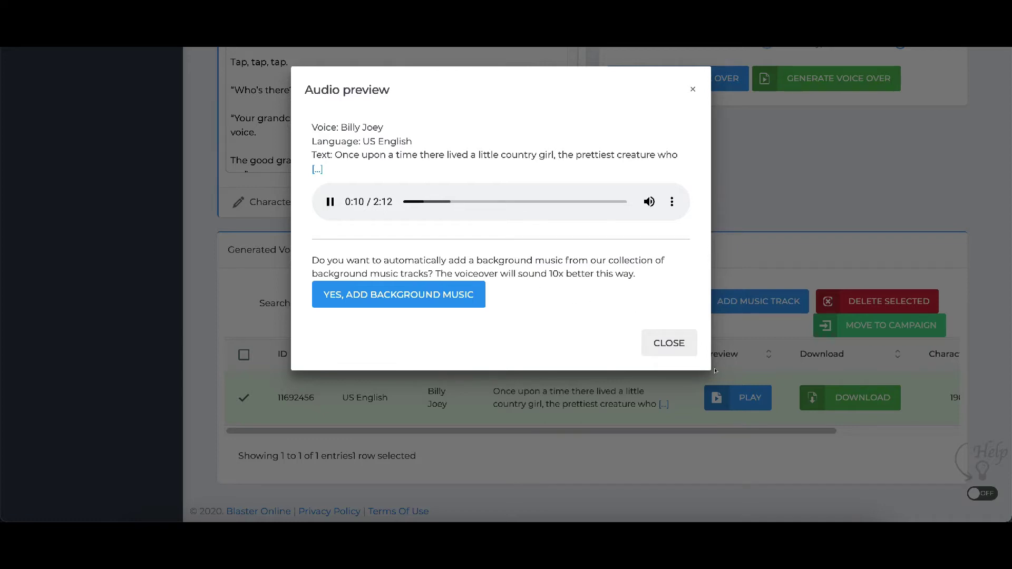
left_click(670, 343)
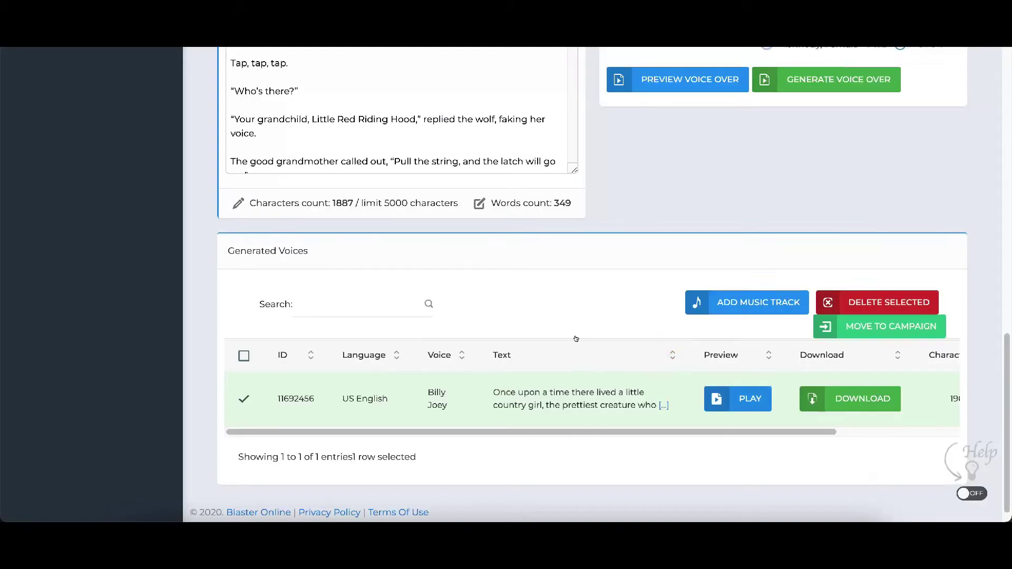
scroll(573, 336, "up", 8)
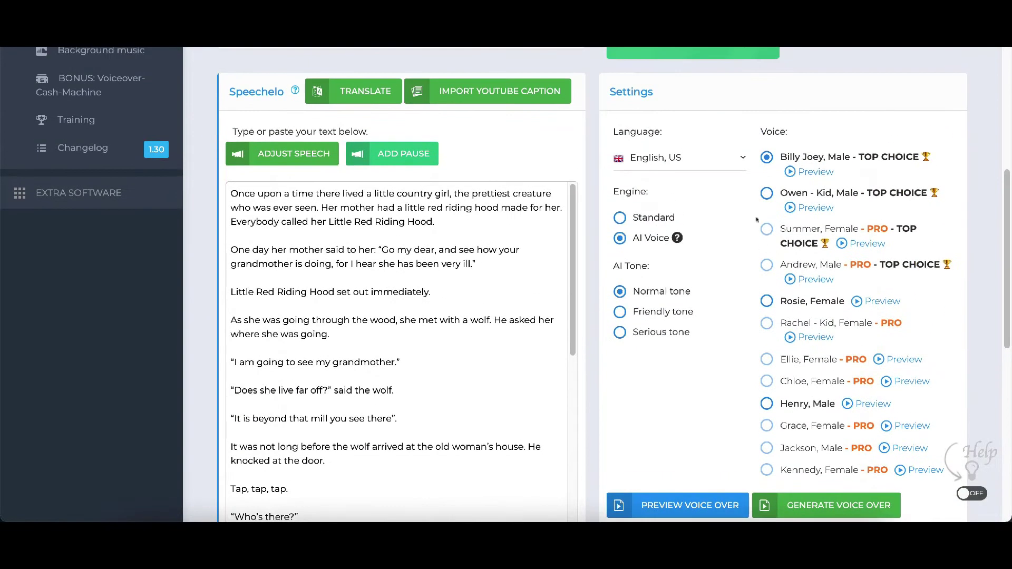
Switch the voice to Owen - Kid, Male, generate the story voice over, and confirm.
left_click(767, 193)
scroll(475, 295, "down", 3)
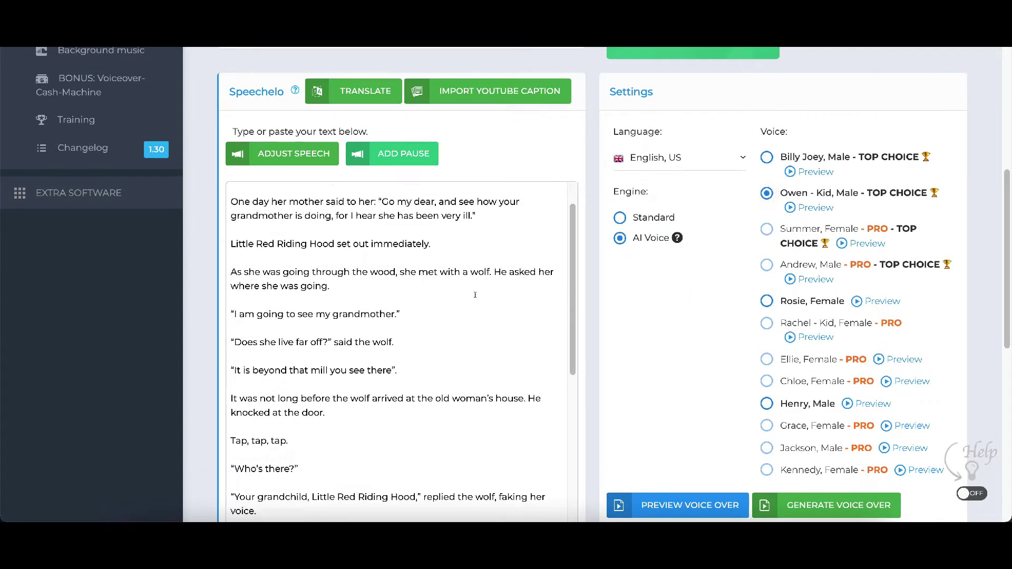
left_click(802, 503)
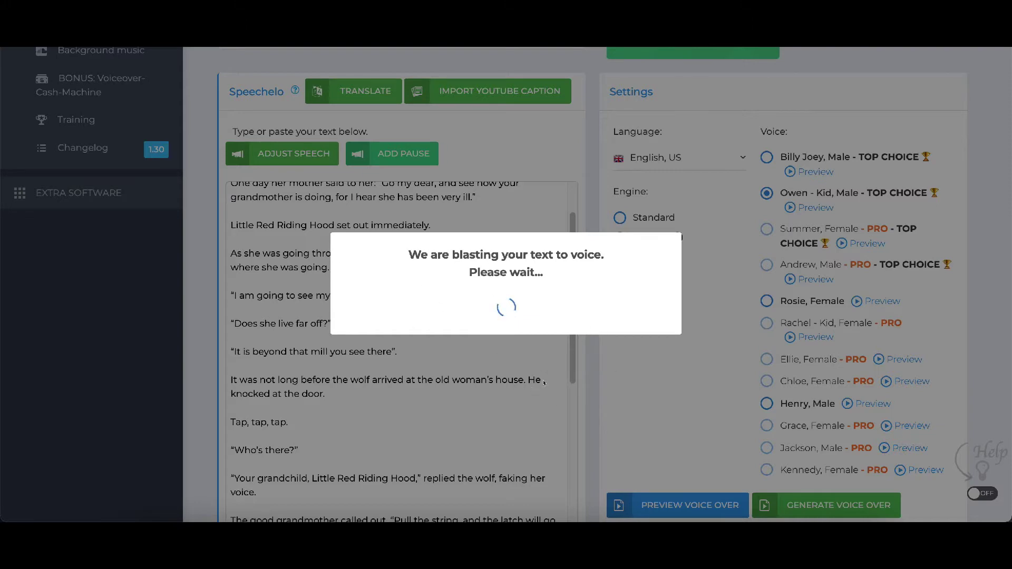
left_click(496, 337)
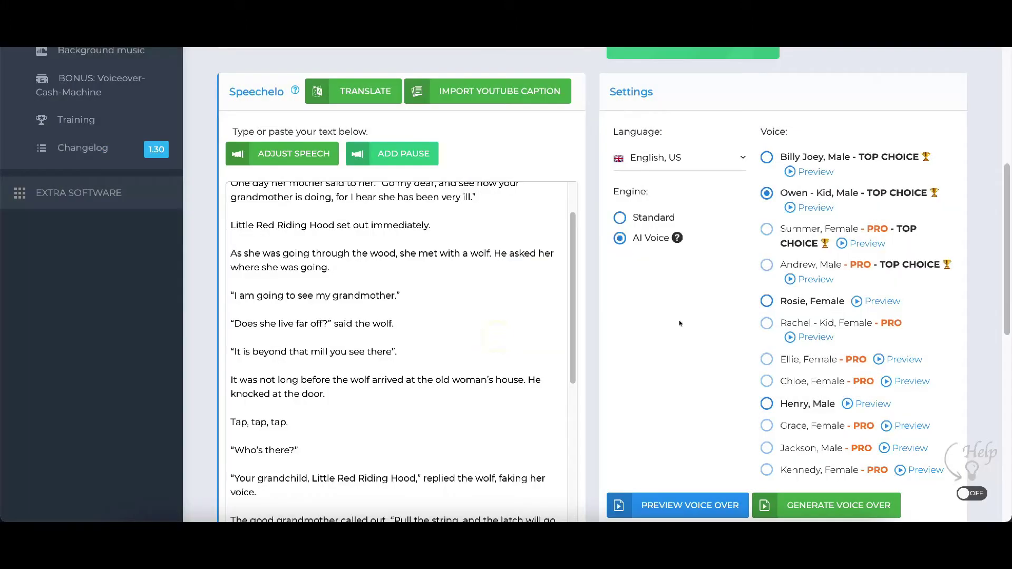
scroll(680, 324, "down", 10)
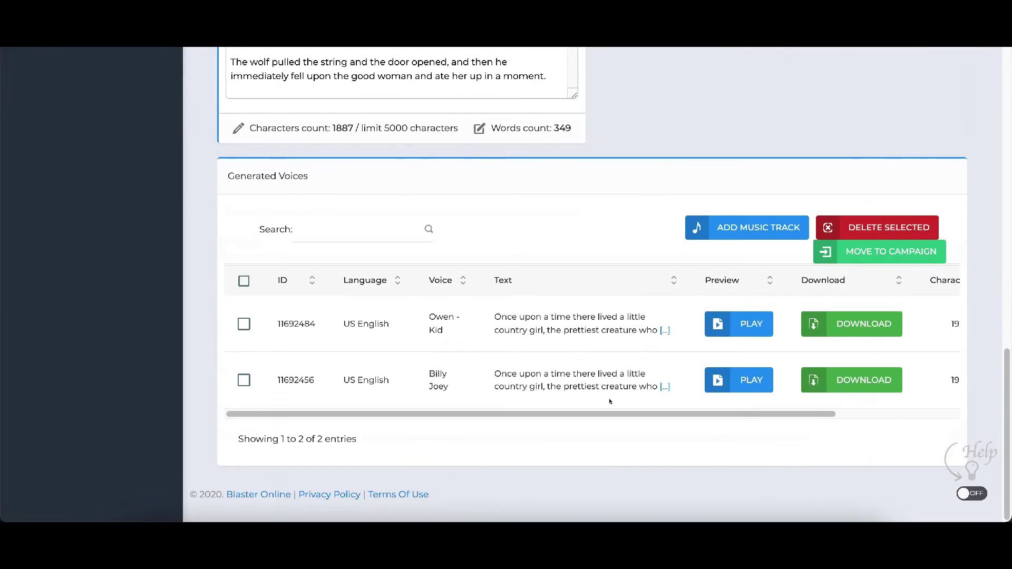
left_click(744, 326)
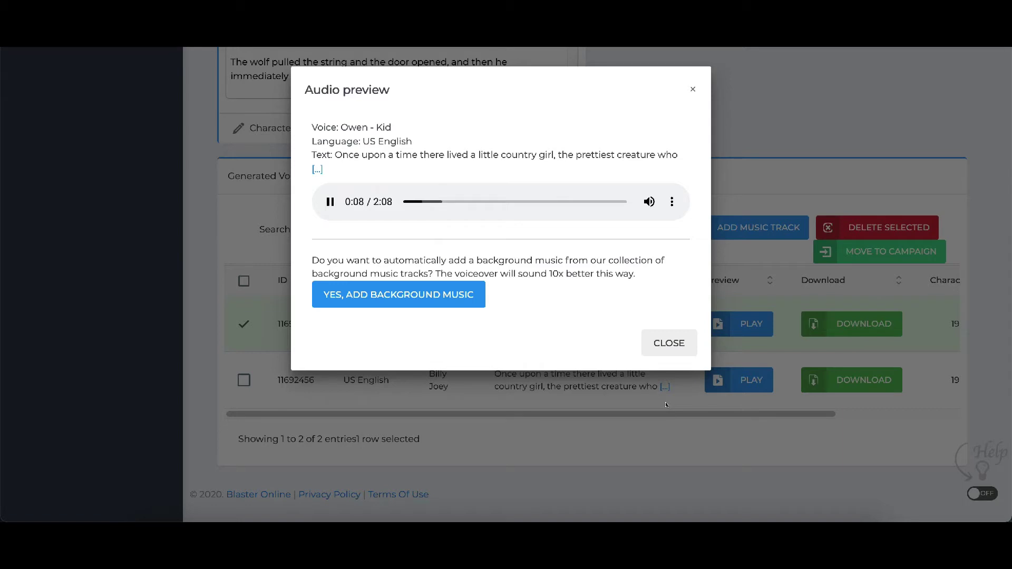
left_click(665, 343)
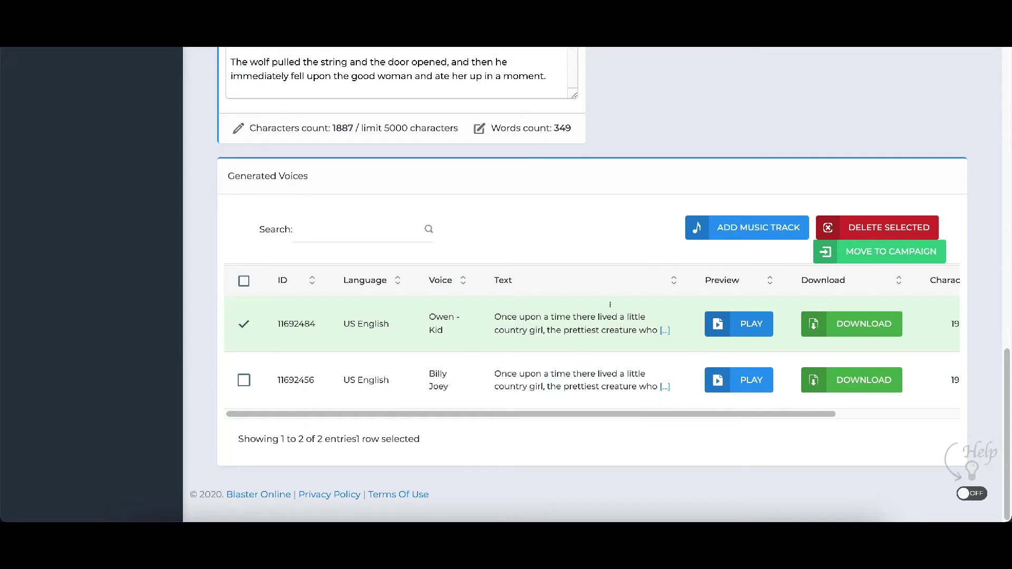
Try downloading the Owen - Kid track with background music, then decline the upgrade offer.
left_click(851, 331)
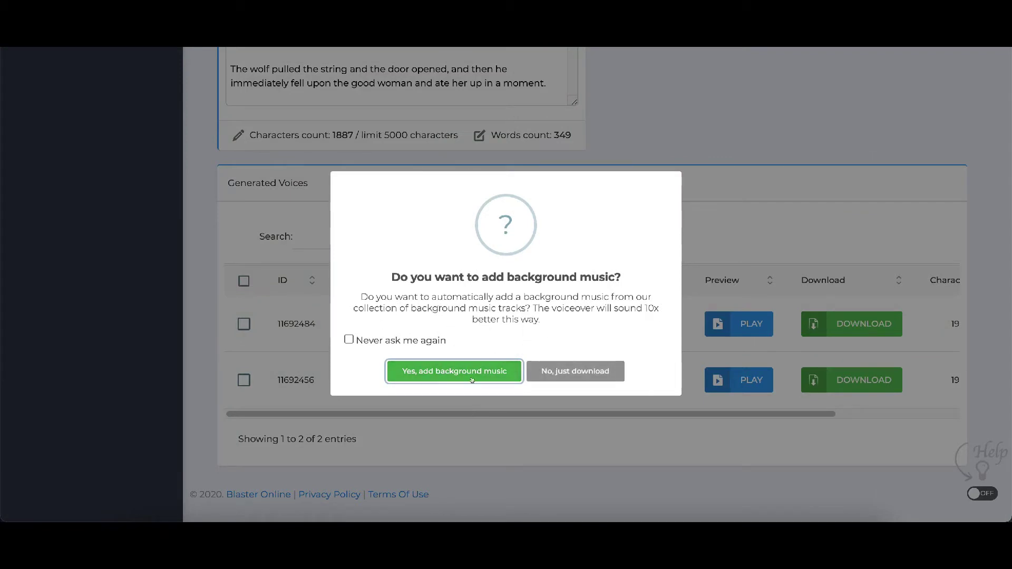
left_click(452, 374)
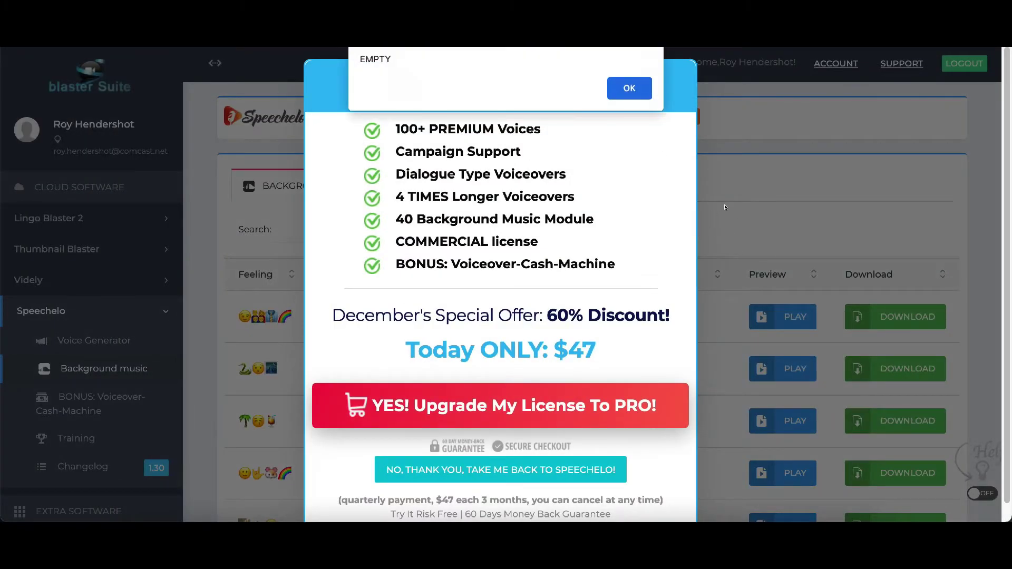
left_click(726, 207)
left_click(627, 95)
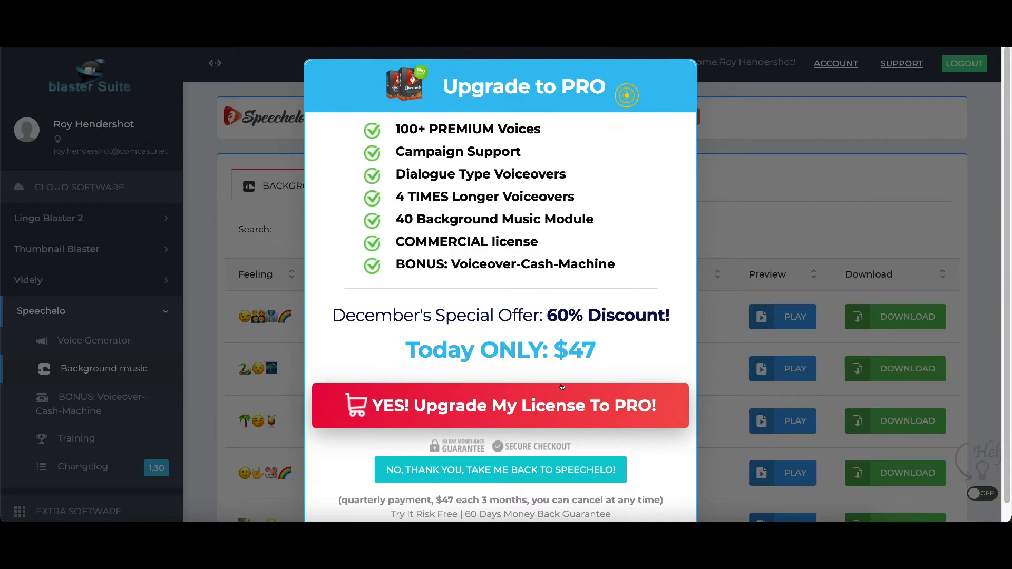
left_click(522, 467)
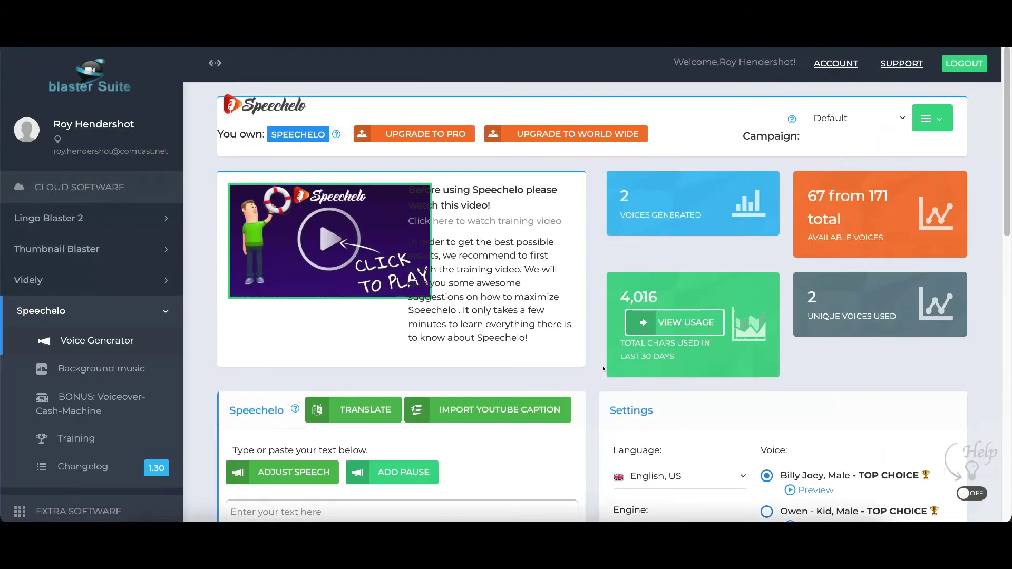
scroll(614, 363, "down", 10)
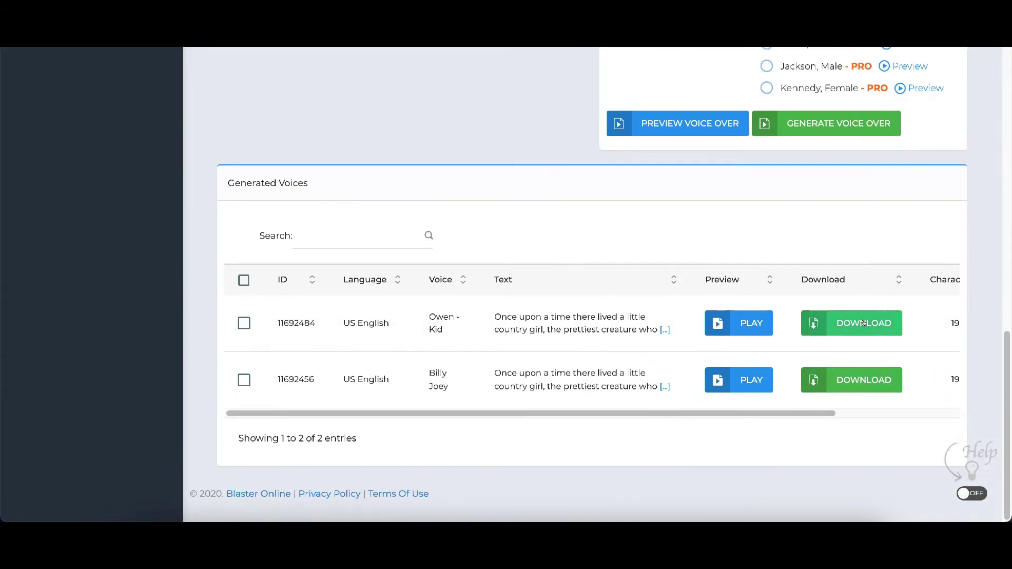
Download the Owen - Kid MP3 without background music, ticking 'Never ask me again'.
left_click(869, 324)
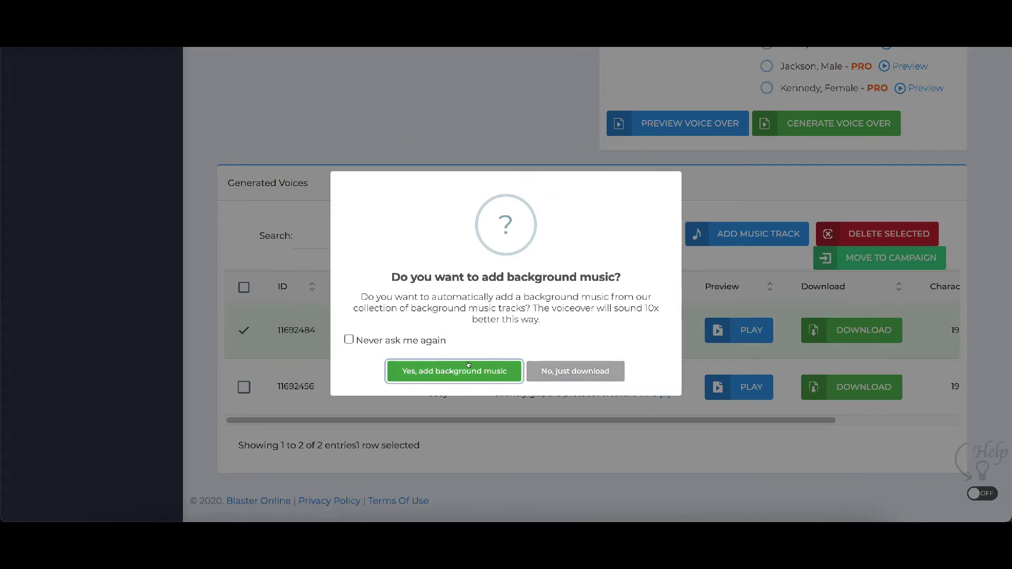
left_click(412, 343)
left_click(576, 373)
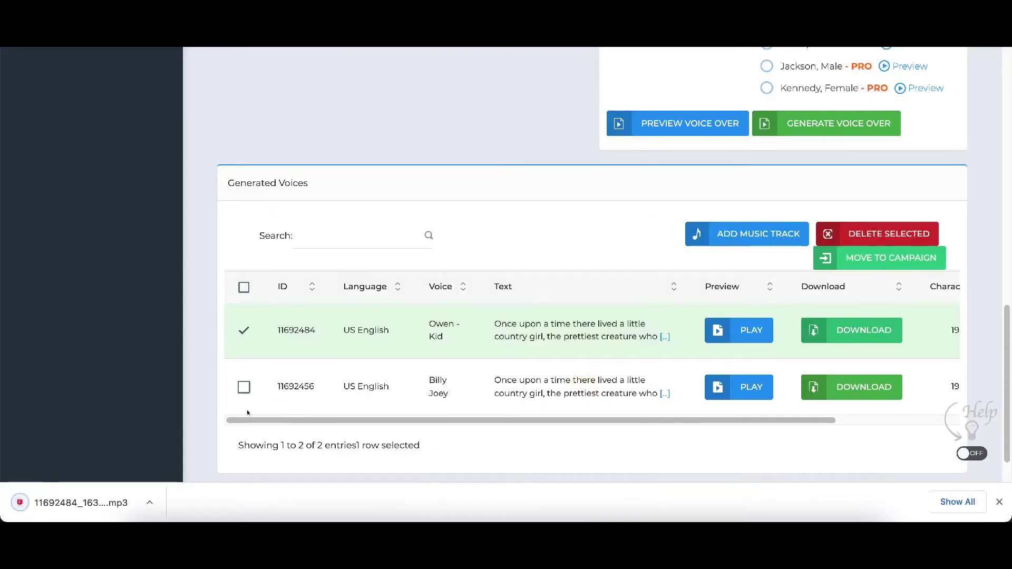
left_click(90, 503)
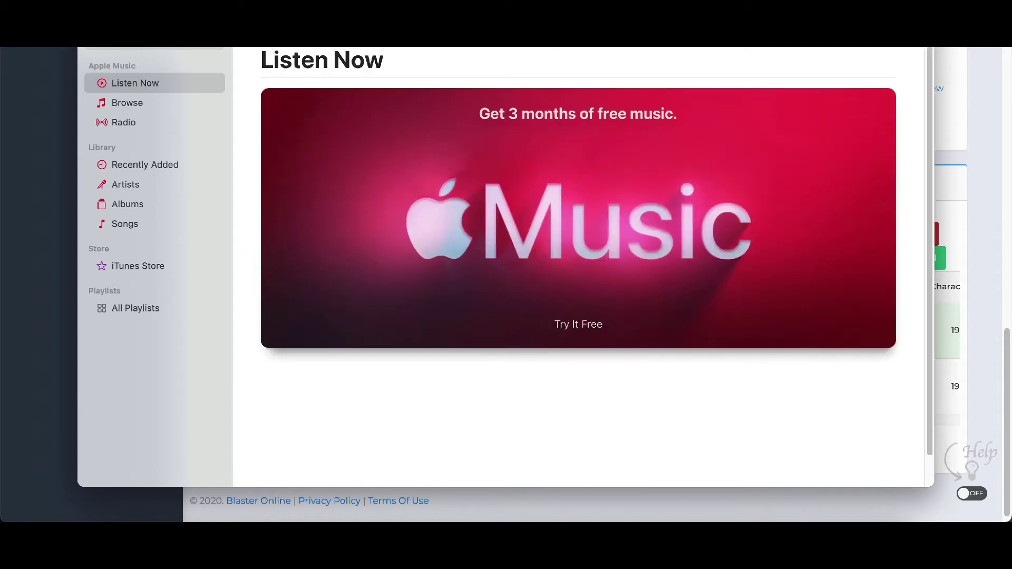
key("super+q")
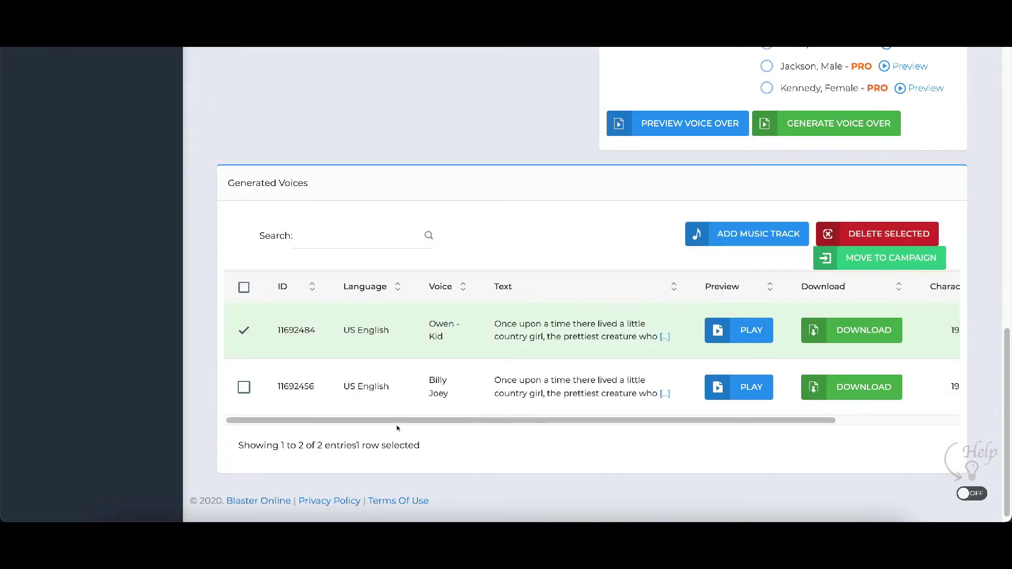
right_click(762, 507)
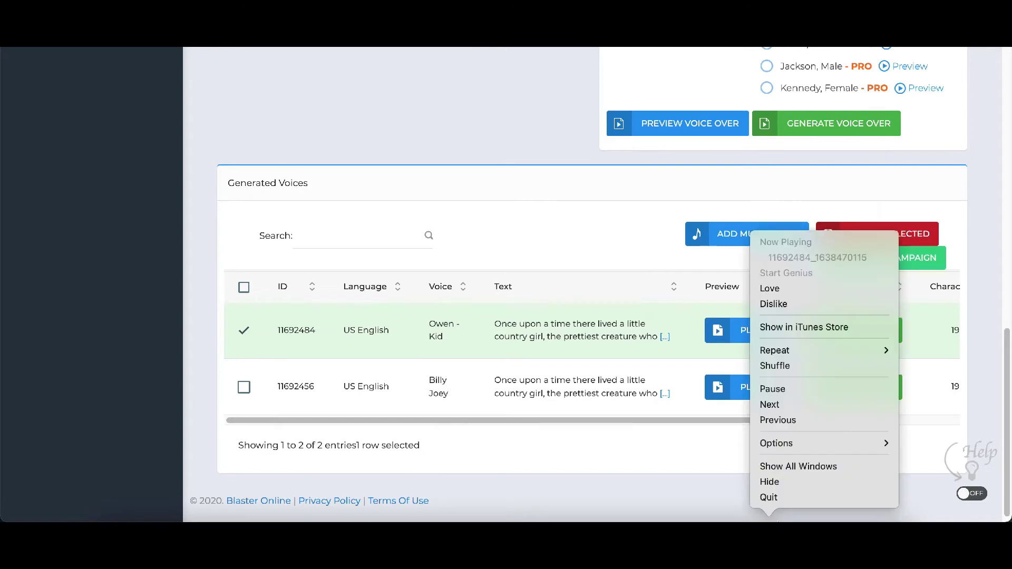
left_click(768, 497)
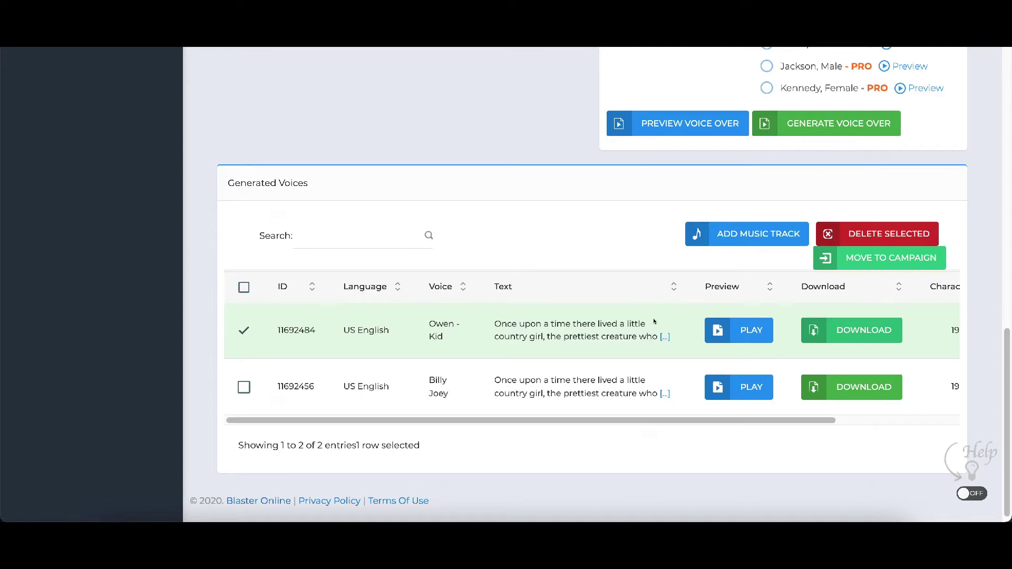
Paste the 1887-character Little Red Riding Hood story into the empty text box.
scroll(501, 457, "up", 5)
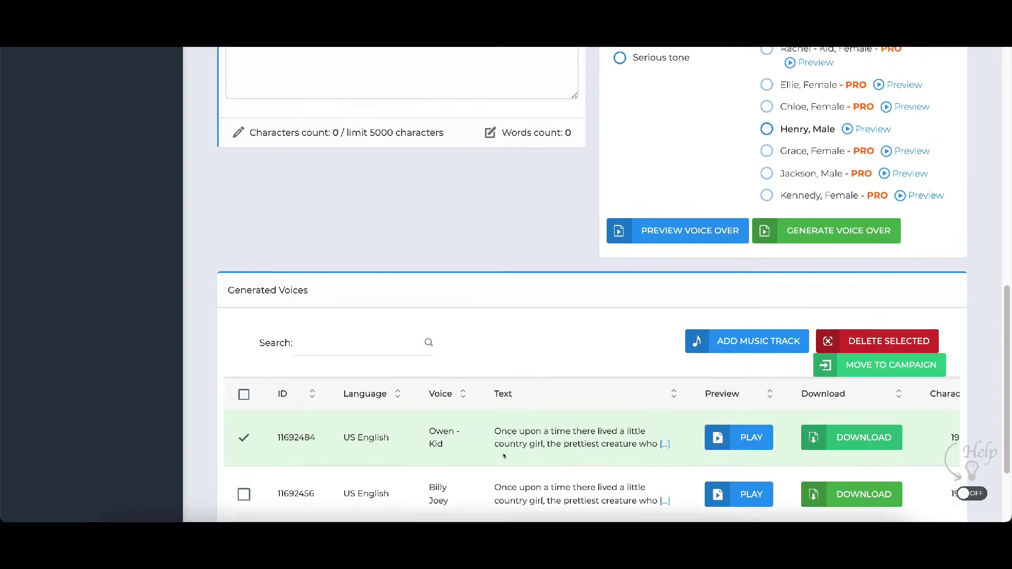
scroll(503, 457, "up", 1)
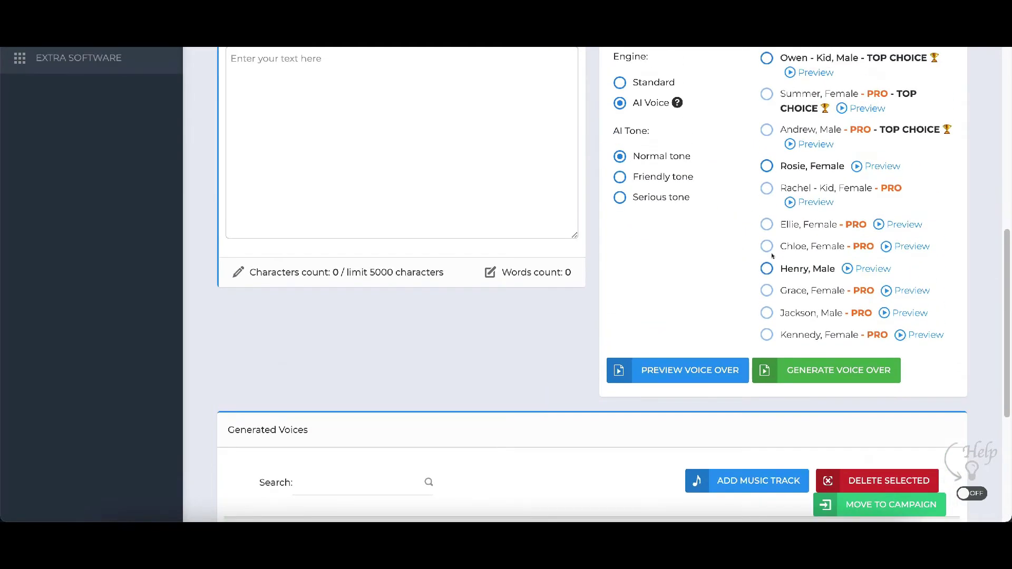
scroll(671, 282, "up", 2)
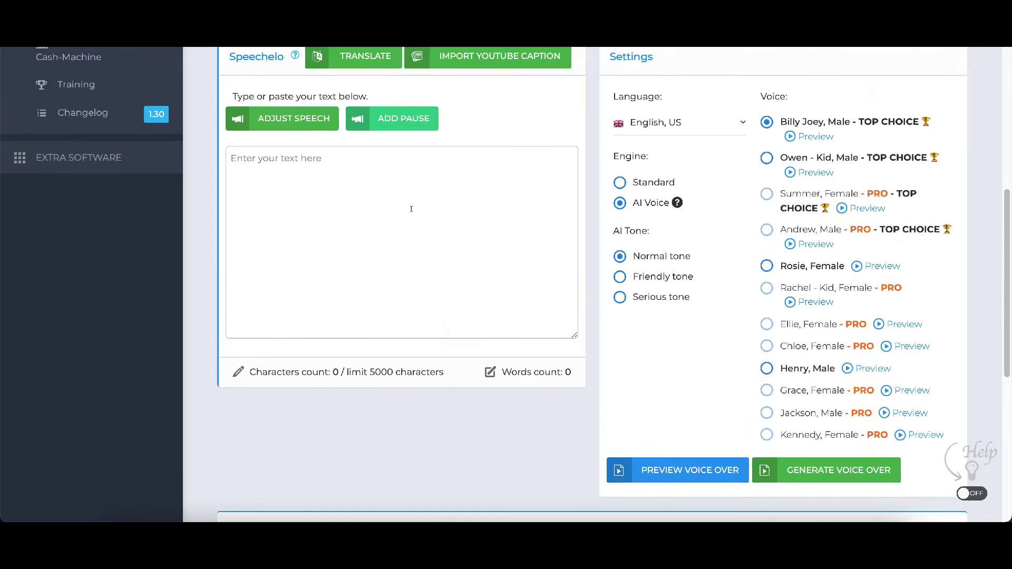
left_click(409, 208)
key("super+v")
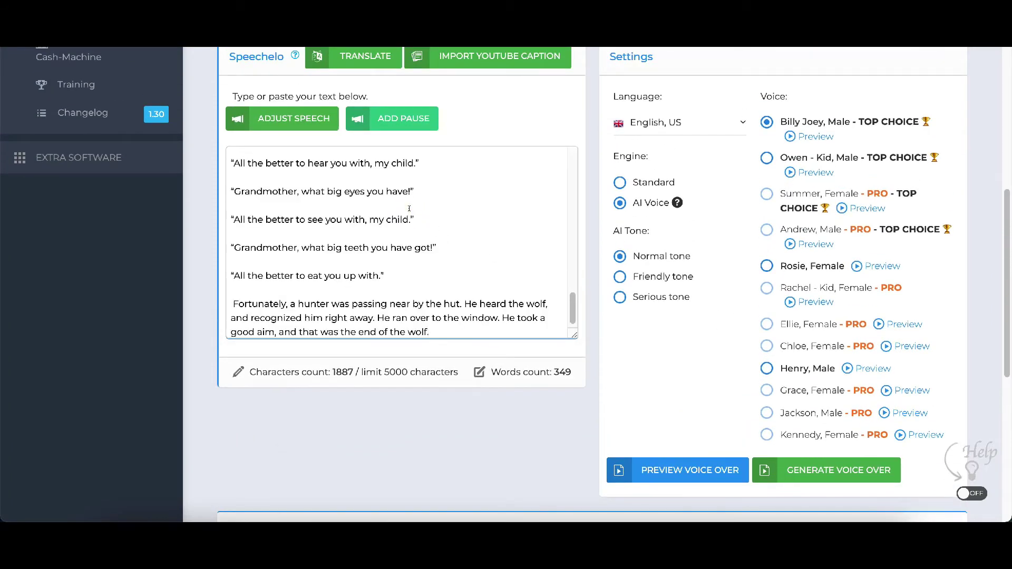
Preview the Rosie, Owen - Kid, Summer and Grace voice samples.
left_click(872, 266)
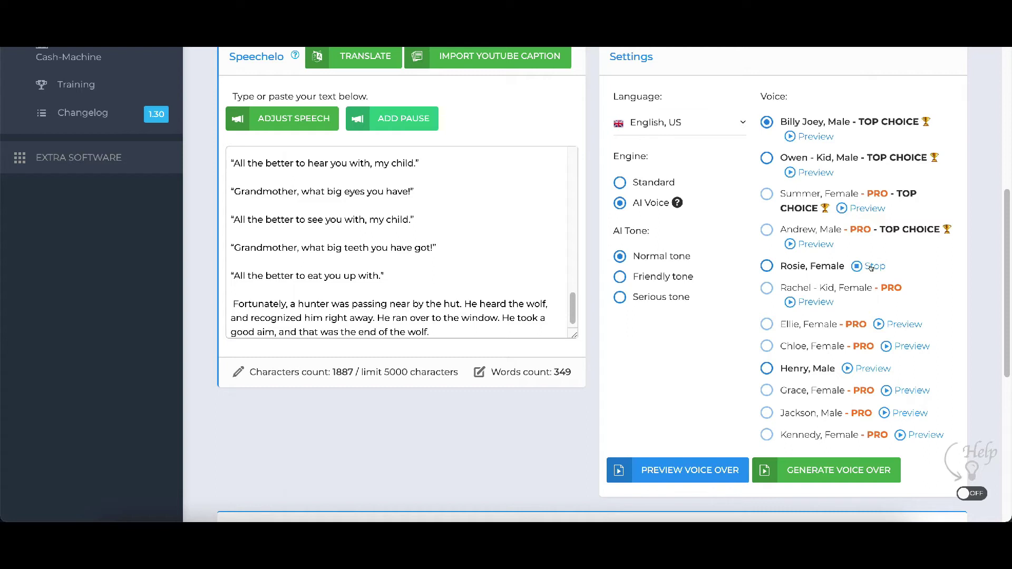
left_click(871, 267)
left_click(808, 173)
left_click(804, 174)
left_click(858, 208)
left_click(854, 209)
left_click(899, 391)
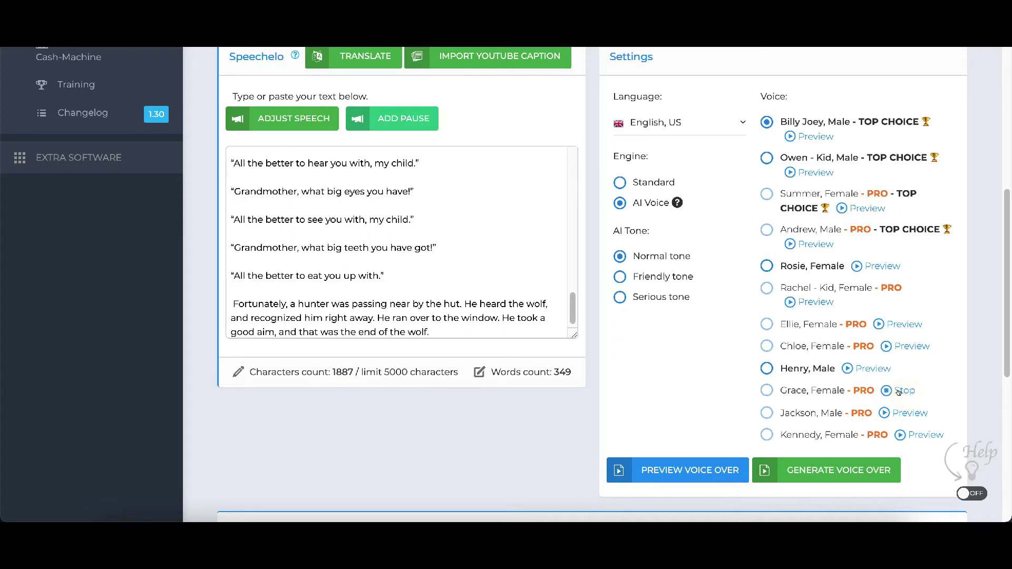